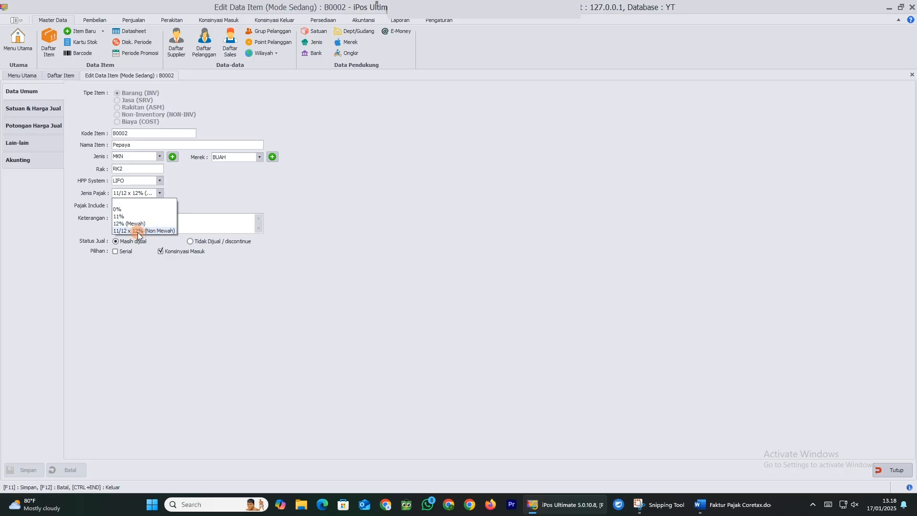
Try Pepaya's tax types 0% and 12% (Mewah), then settle on 11/12 x 12% (Non Mewah)
left_click(144, 232)
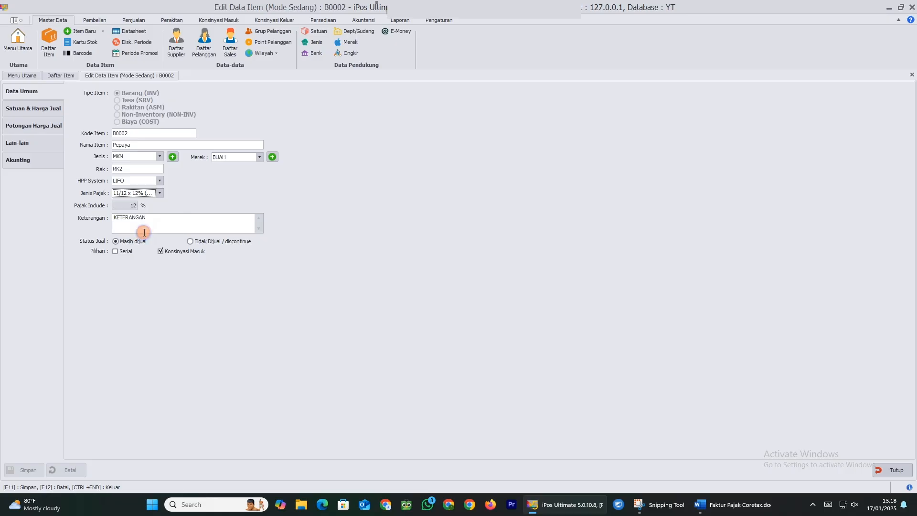
left_click(154, 197)
left_click(151, 201)
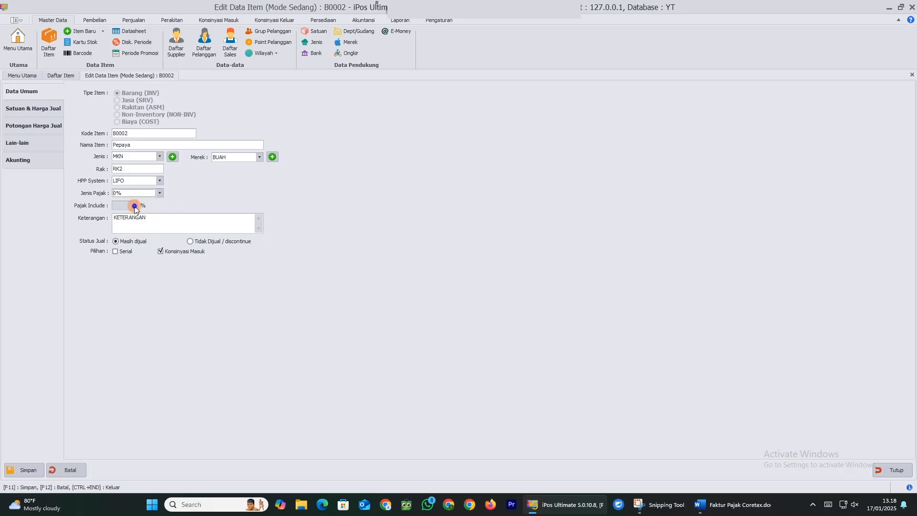
left_click(29, 108)
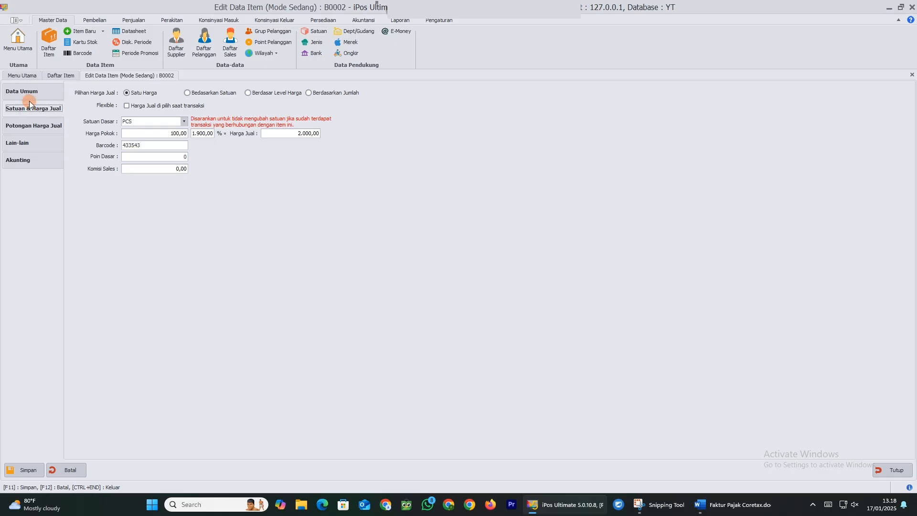
left_click(27, 91)
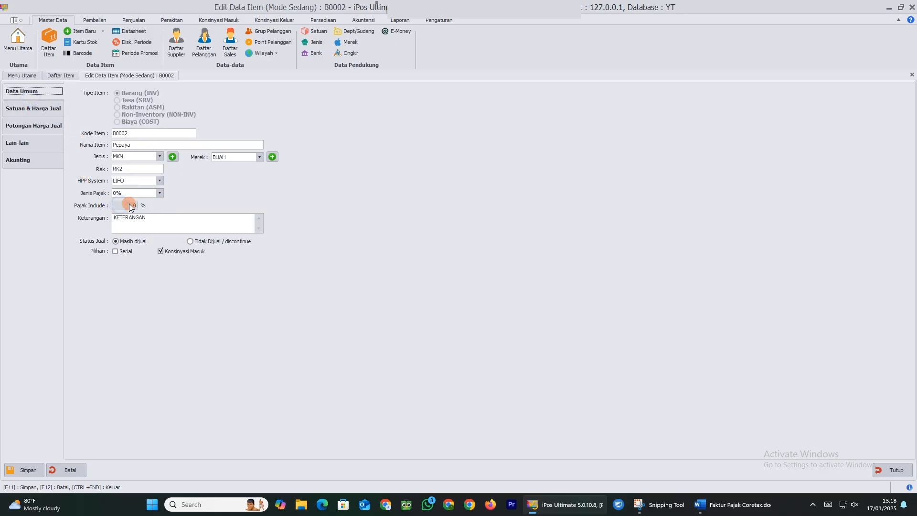
left_click(152, 193)
left_click(140, 224)
left_click(141, 194)
left_click(136, 230)
In Pengaturan Umum > Transaksi 1, keep tax system Include, set default 11/12 x 12% (Non Mewah), and save
left_click(439, 20)
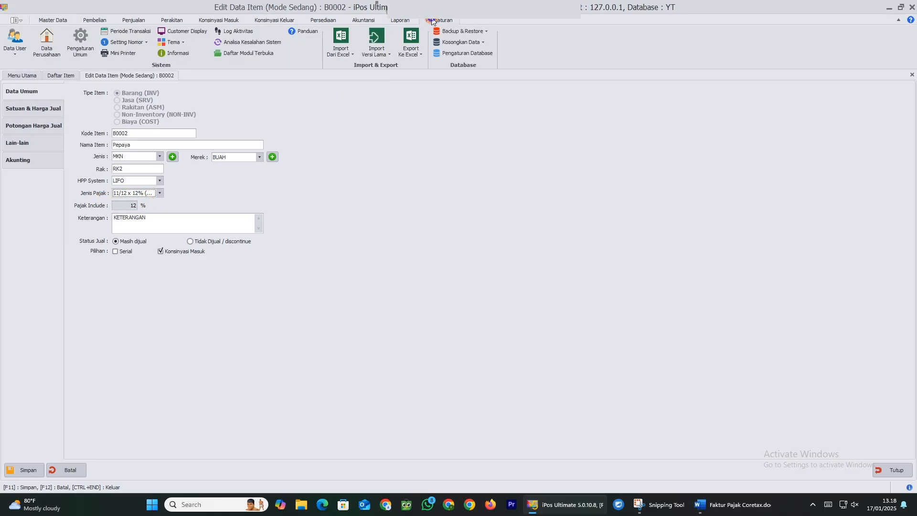
left_click(80, 52)
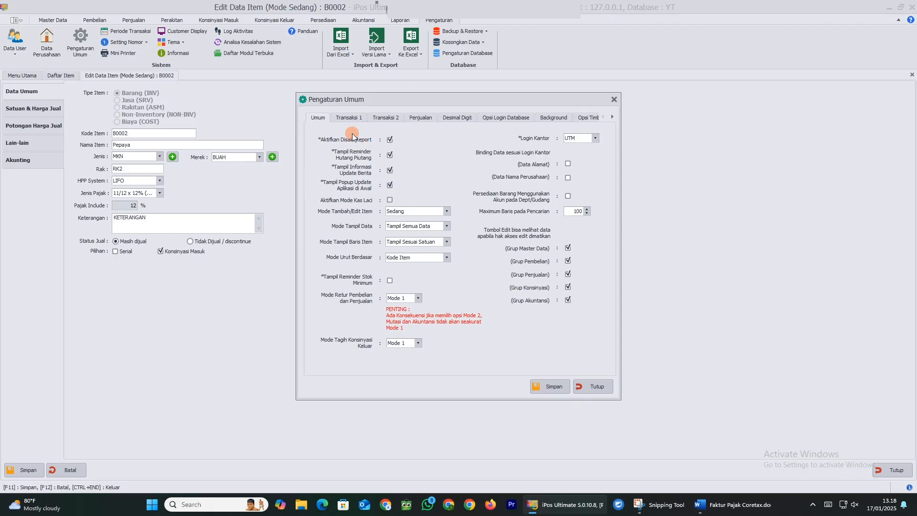
left_click(349, 117)
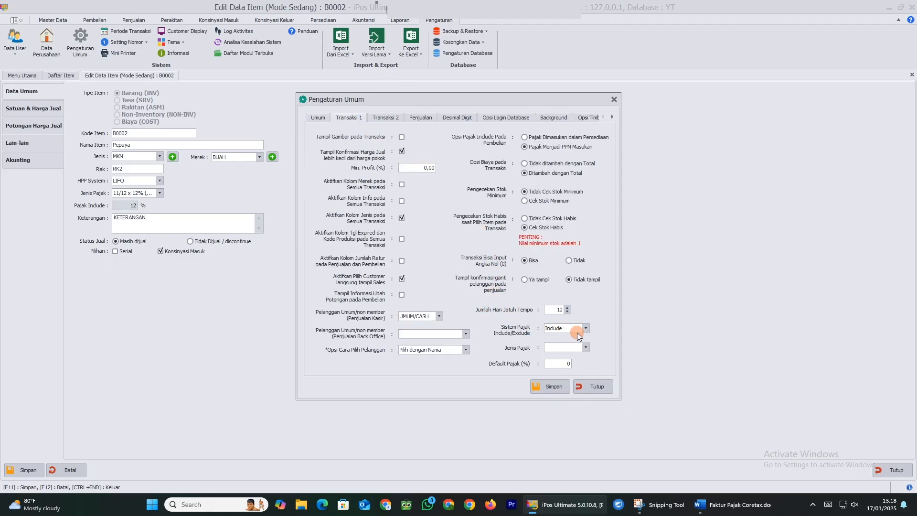
left_click(586, 329)
left_click(574, 345)
left_click(587, 352)
left_click(599, 375)
left_click(585, 348)
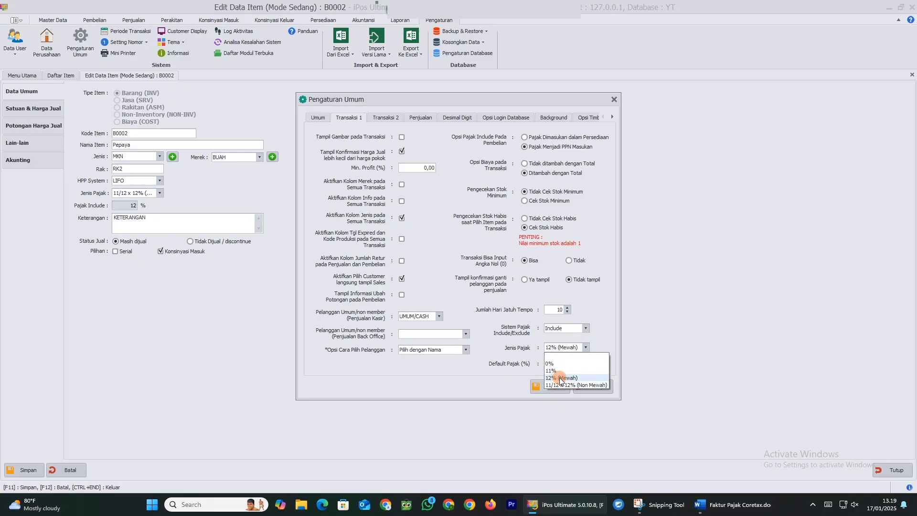
left_click(572, 386)
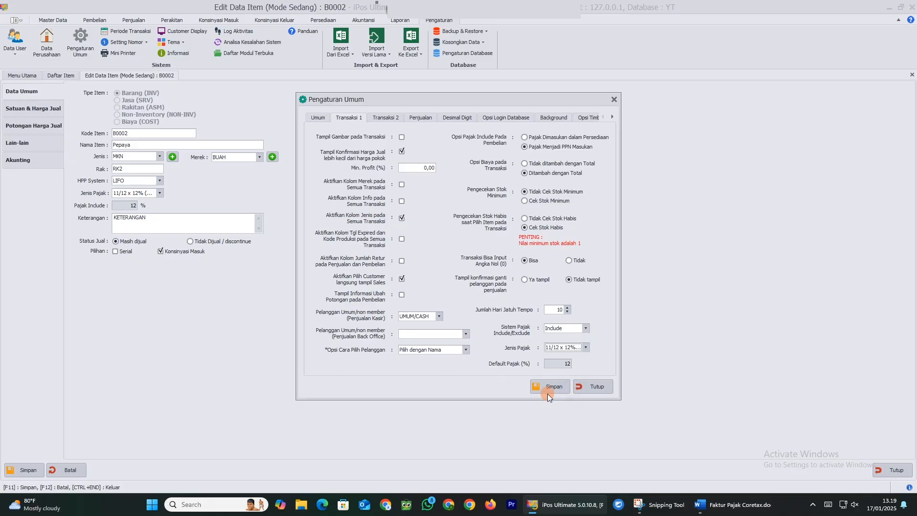
left_click(548, 388)
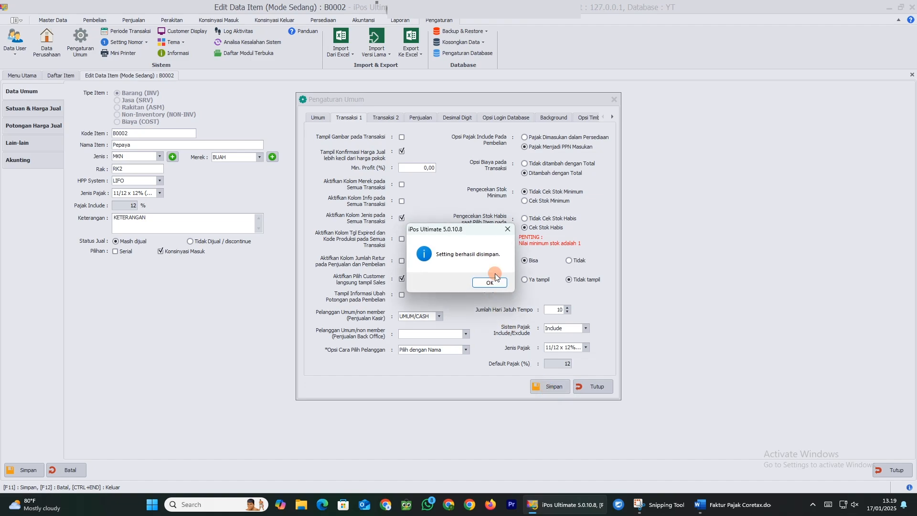
left_click(504, 286)
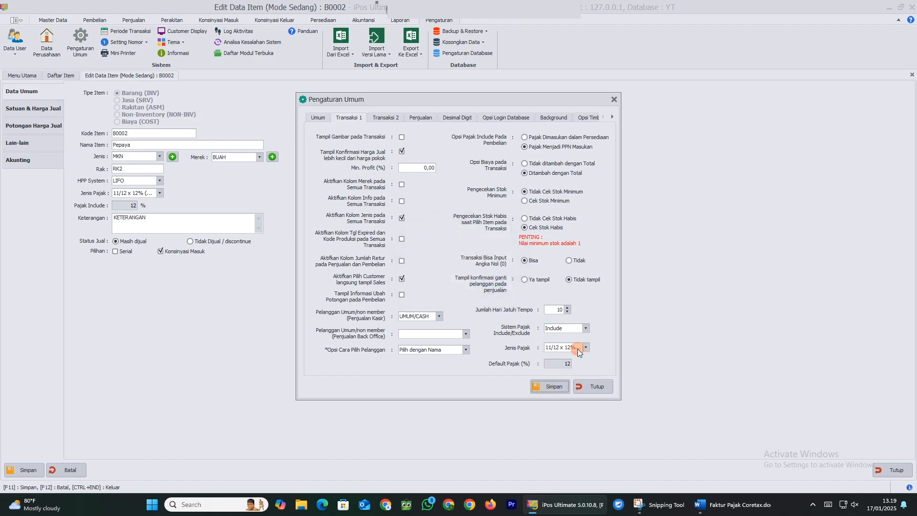
Close general settings, then save item B0002 Pepaya with 11/12 x 12% (Non Mewah) and close the editor
left_click(593, 386)
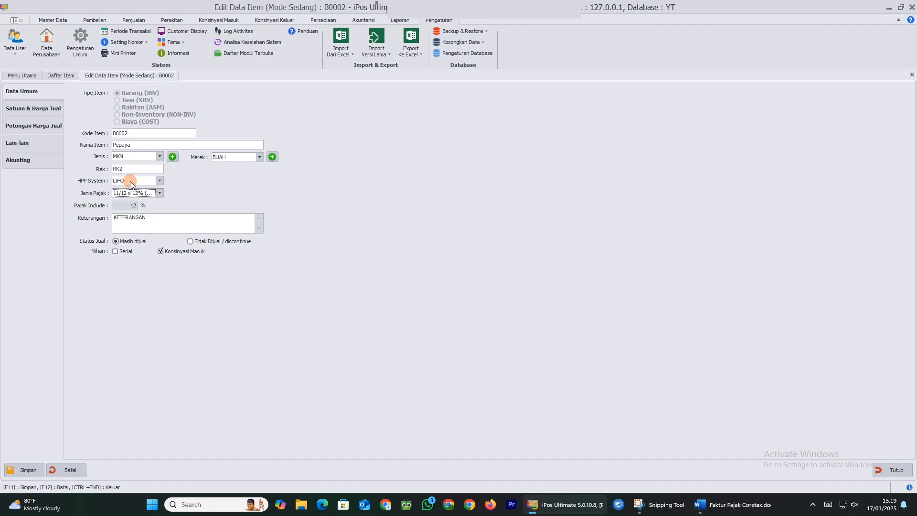
left_click(158, 198)
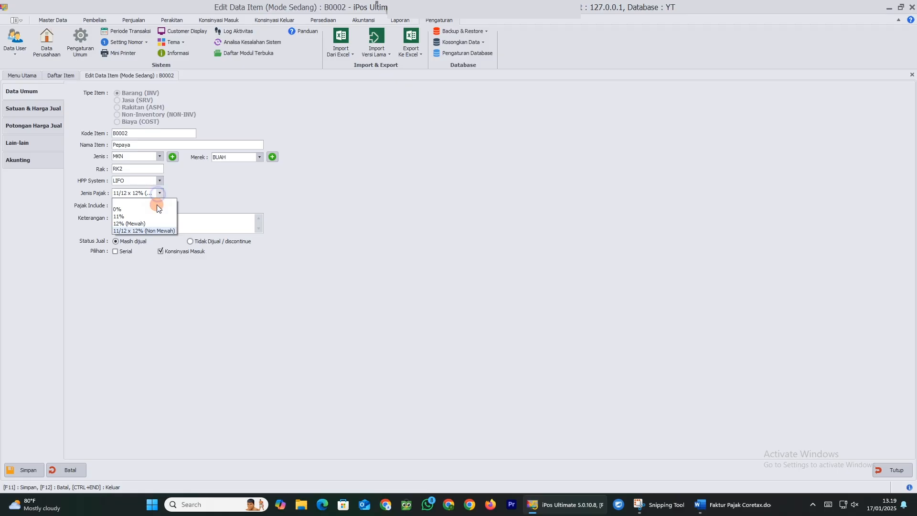
left_click(152, 230)
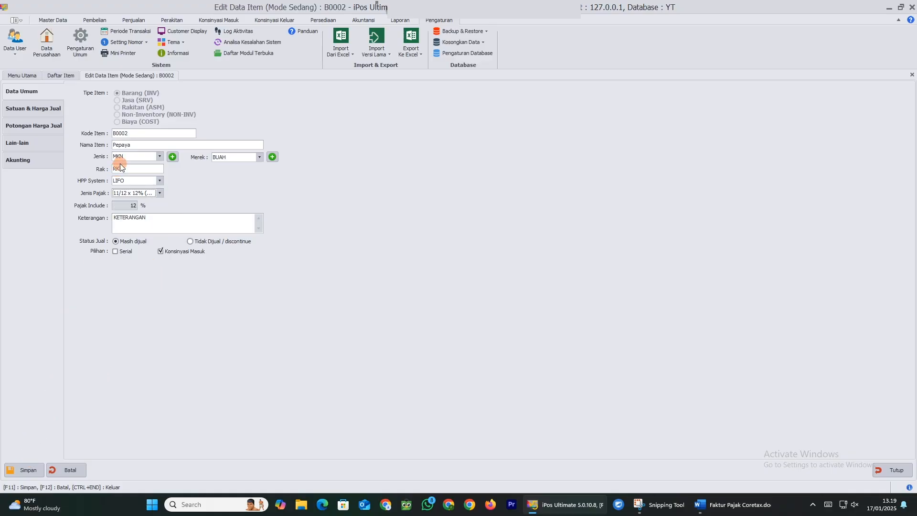
left_click(32, 471)
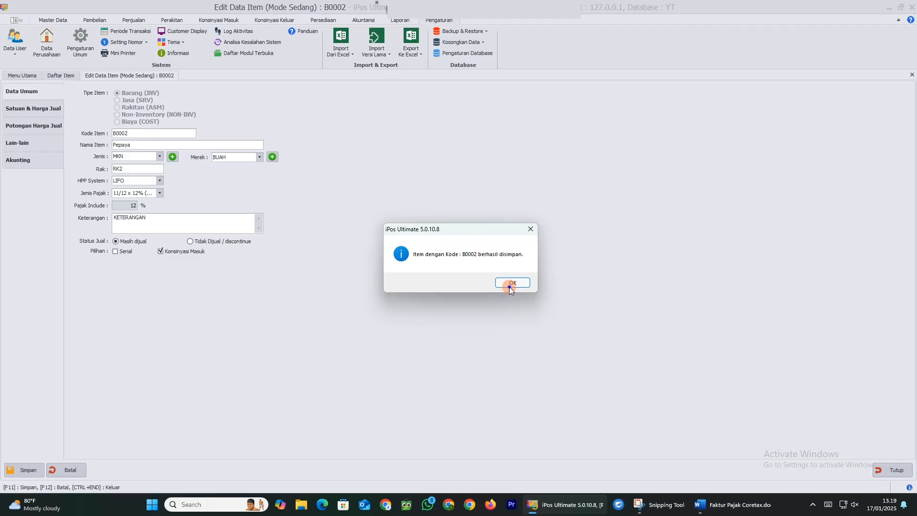
left_click(512, 284)
left_click(890, 470)
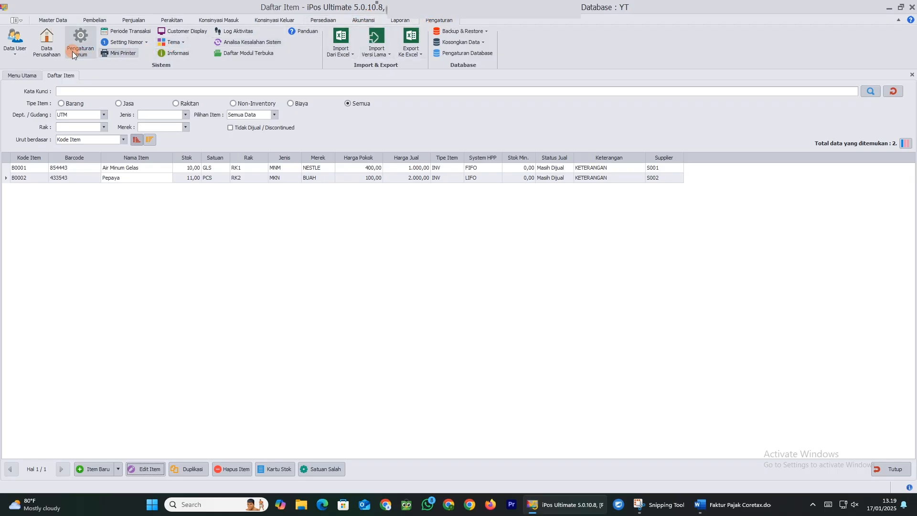
Open Data Perusahaan and place the cursor in the empty IDTKU field
left_click(59, 50)
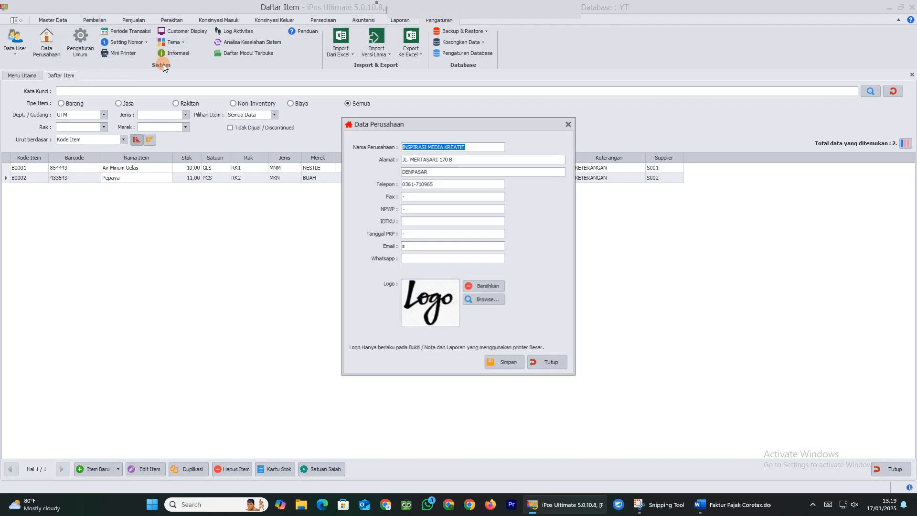
left_click(412, 220)
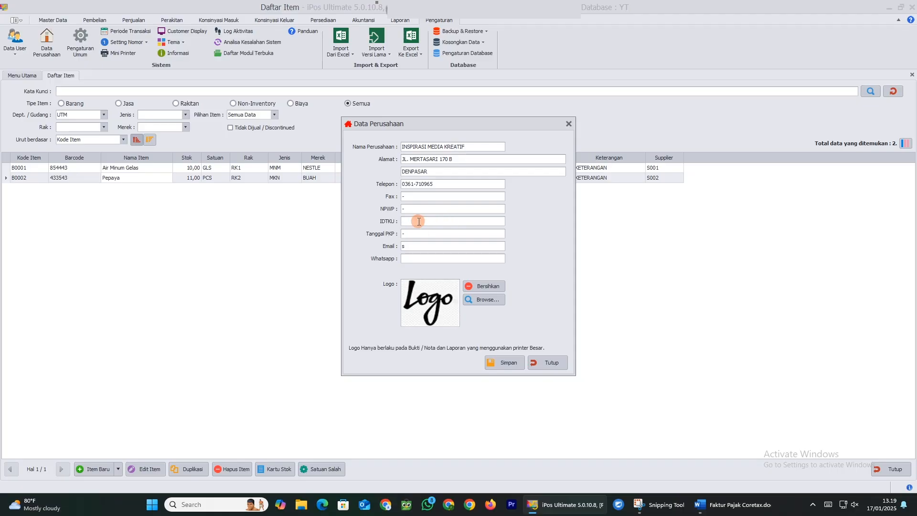
left_click(731, 504)
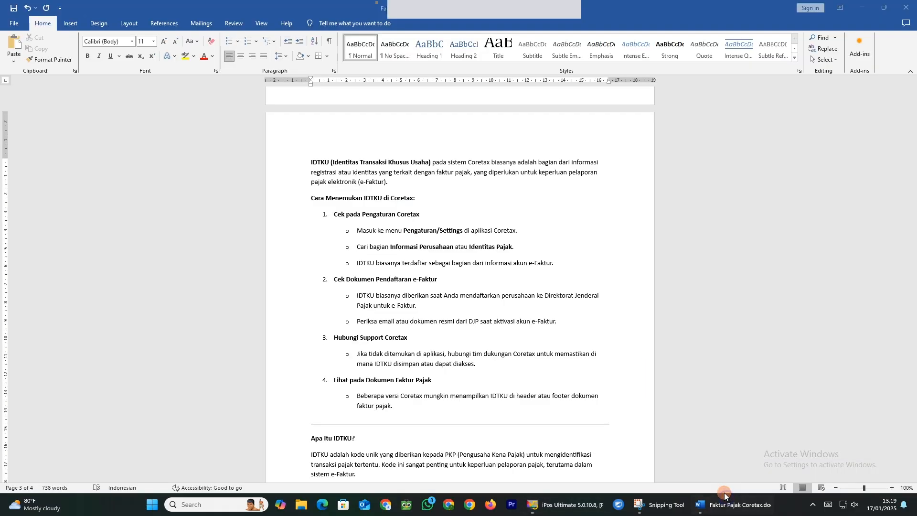
scroll(375, 234, "down", 2)
scroll(375, 234, "up", 1)
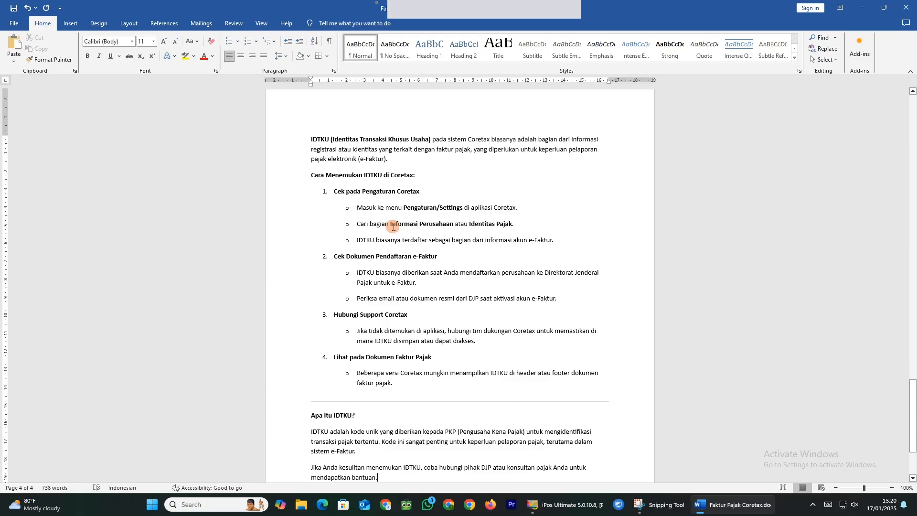
left_click_drag(387, 227, 519, 227)
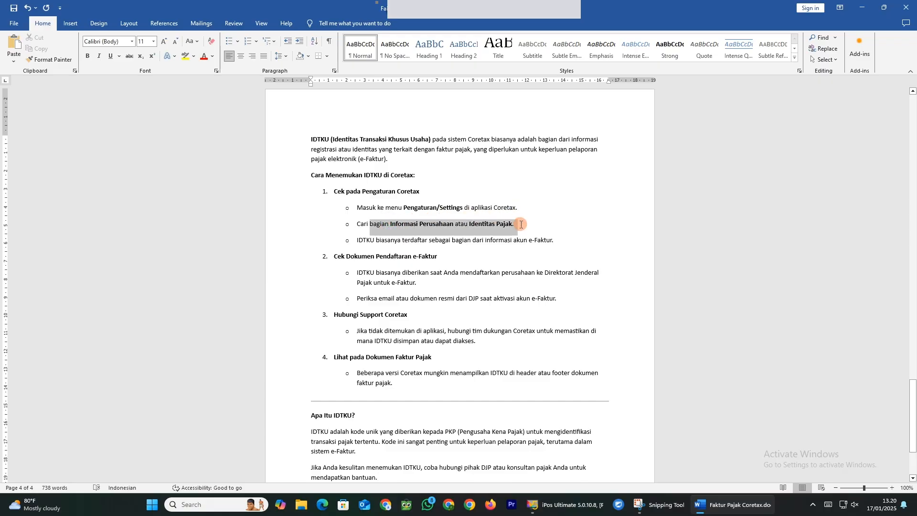
left_click(655, 502)
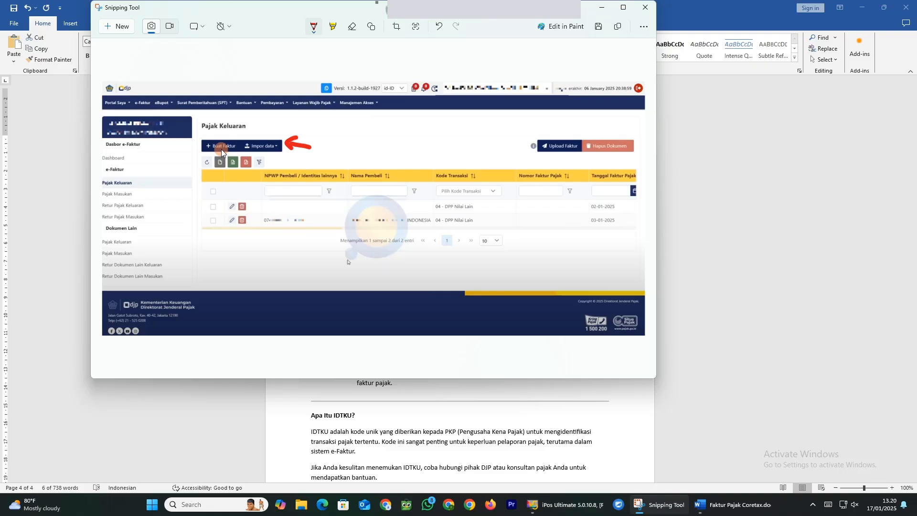
left_click(532, 505)
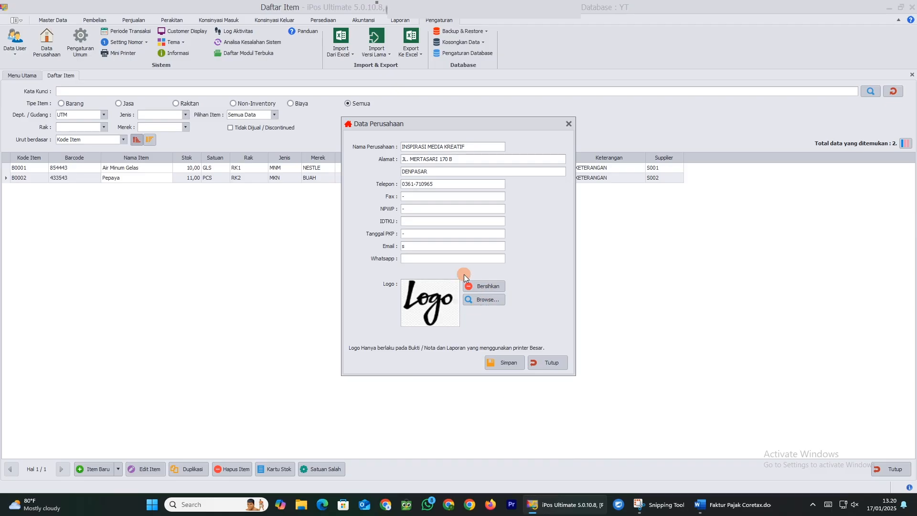
Close Data Perusahaan and open customer UMUM's Data Pendukung Pajak, checking the empty NIK and IDTKU fields
left_click(409, 221)
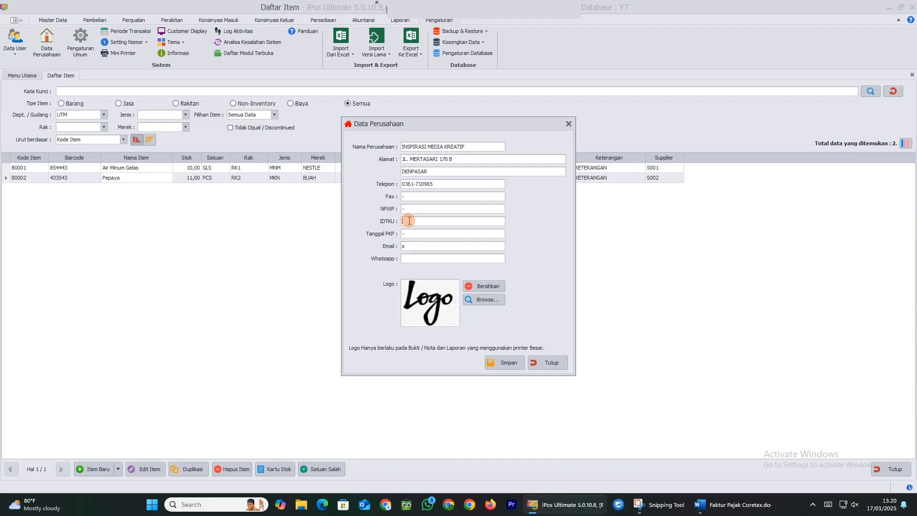
left_click(560, 368)
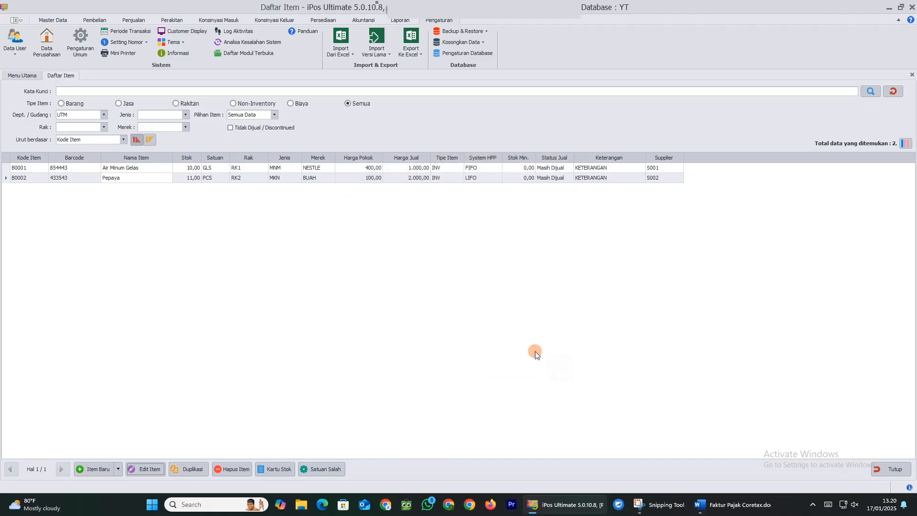
left_click(60, 19)
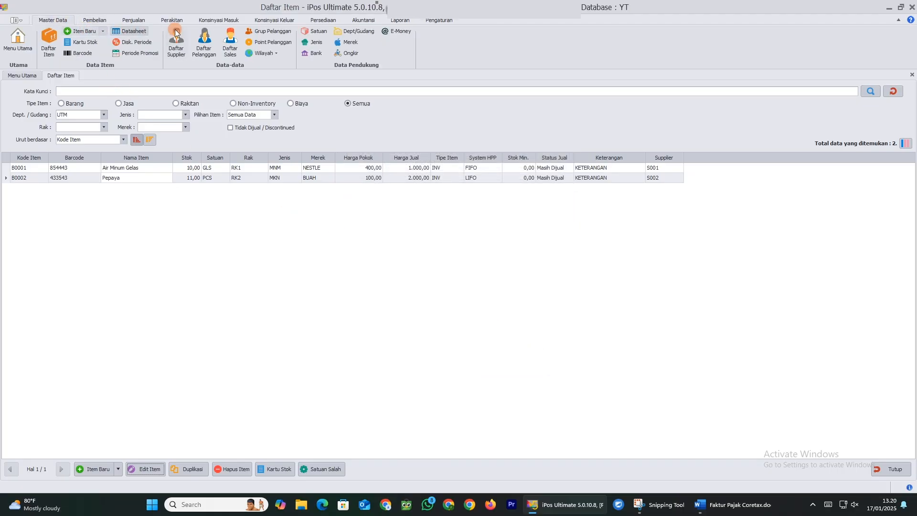
left_click(202, 42)
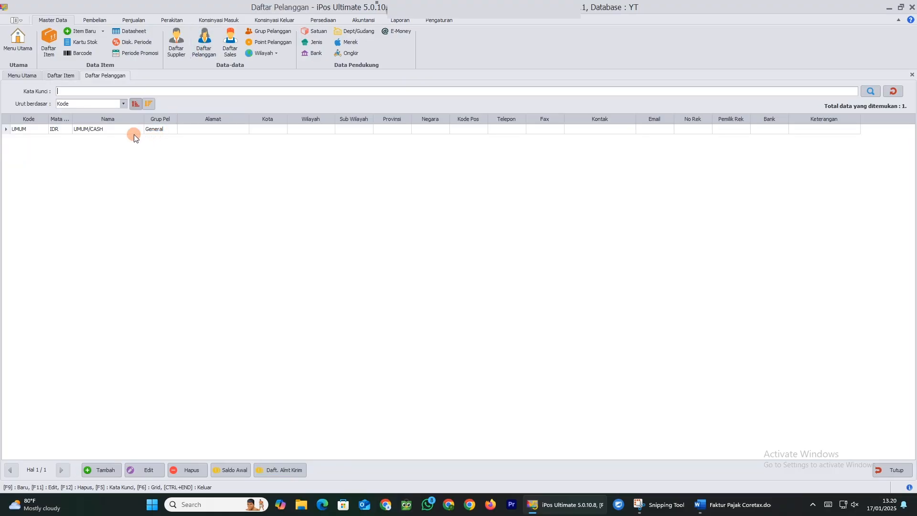
left_click(148, 470)
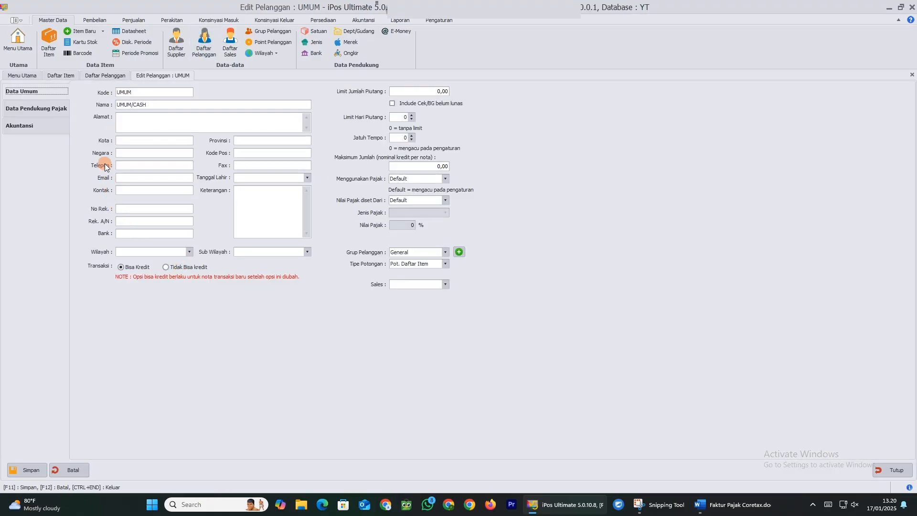
left_click(41, 112)
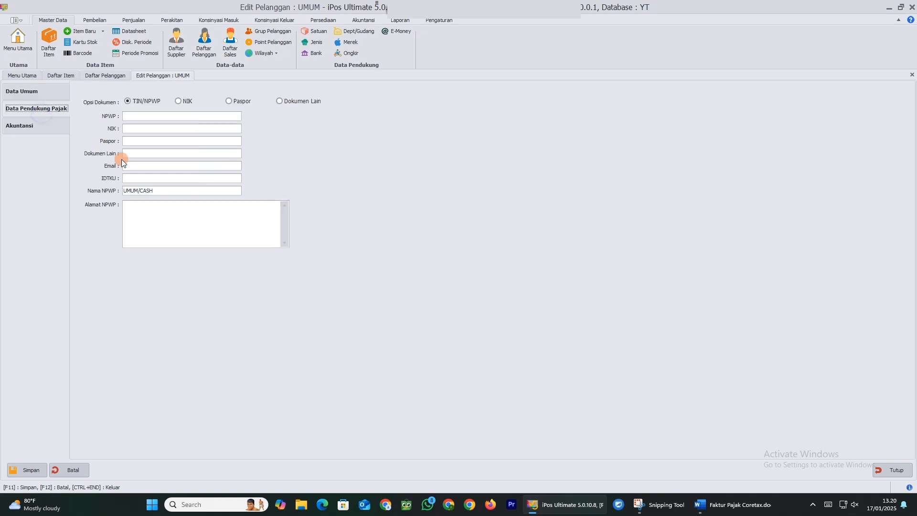
left_click(148, 177)
left_click(137, 128)
left_click(133, 178)
left_click(132, 21)
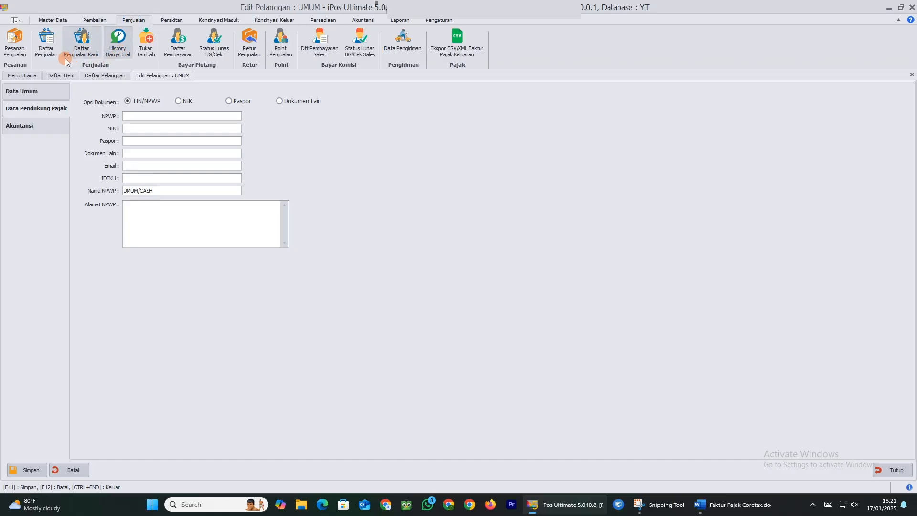
Start a new sale, add a new customer by name, and select that customer for the sale
left_click(45, 57)
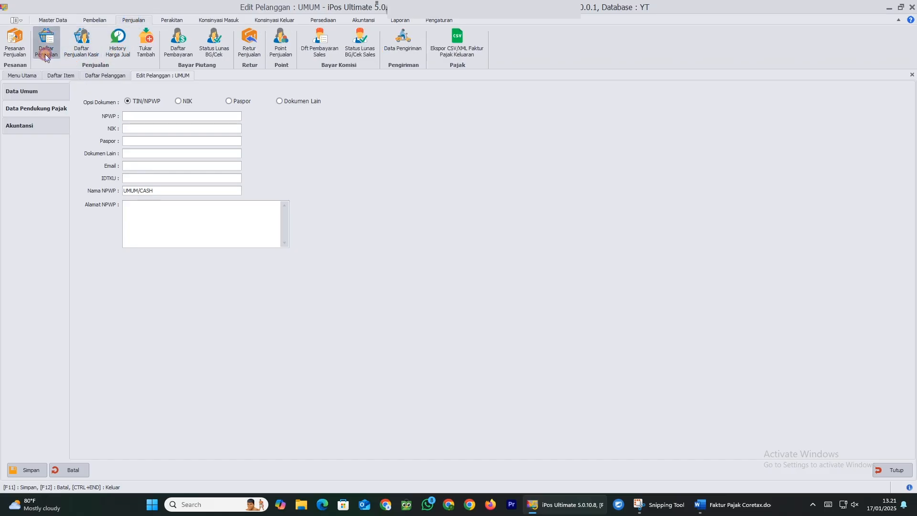
left_click(102, 471)
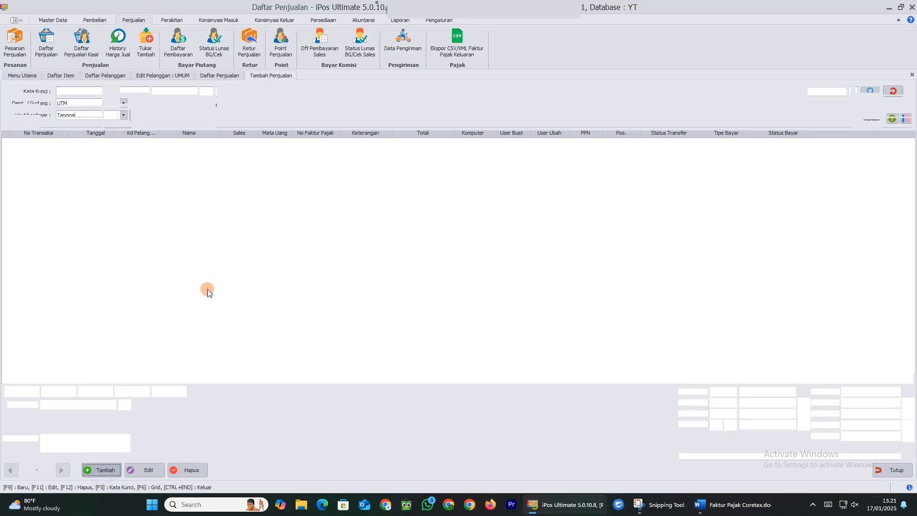
left_click(124, 112)
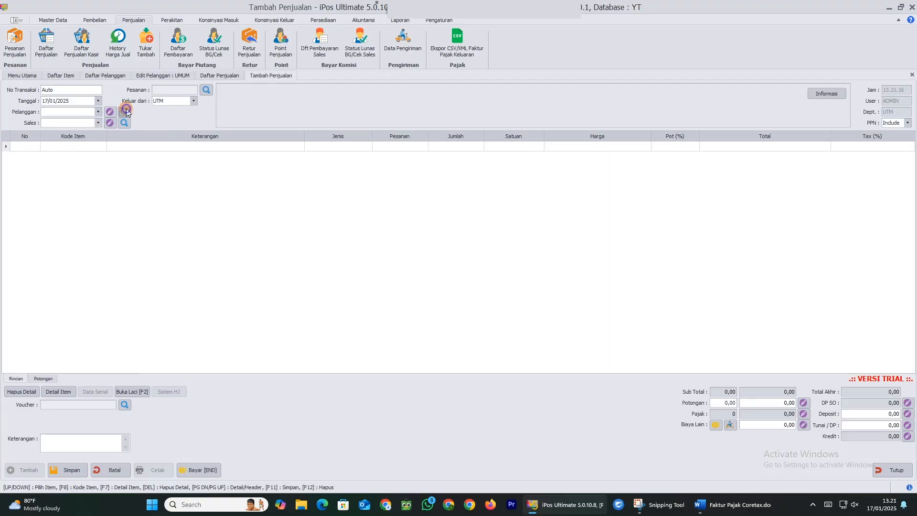
left_click(356, 353)
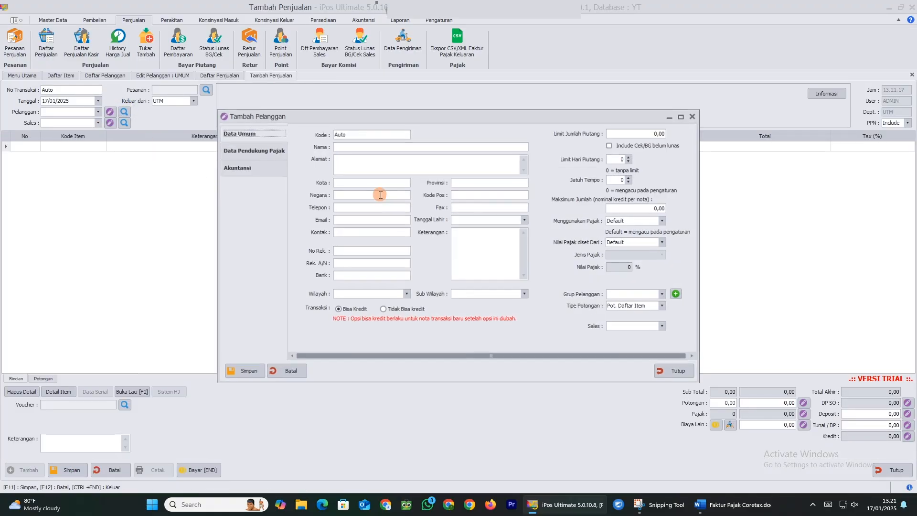
left_click(354, 147)
type("dani")
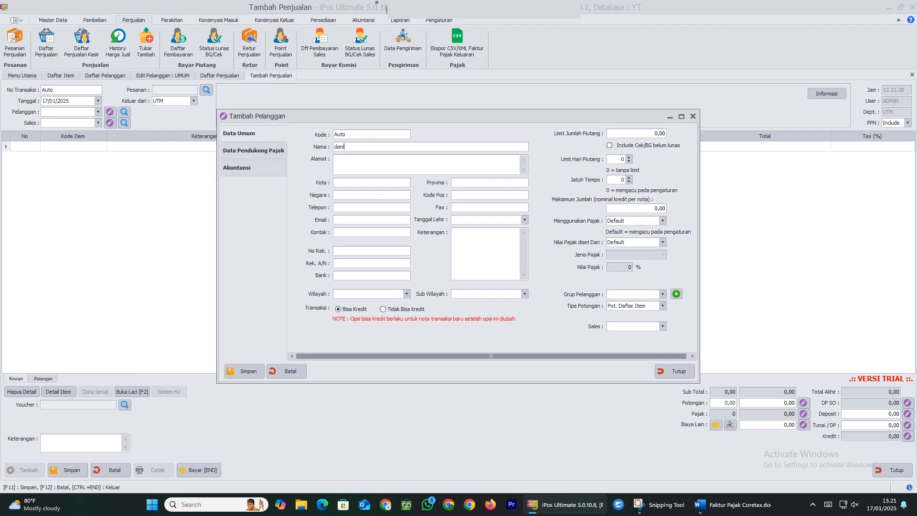
left_click(660, 293)
left_click(620, 302)
left_click(256, 151)
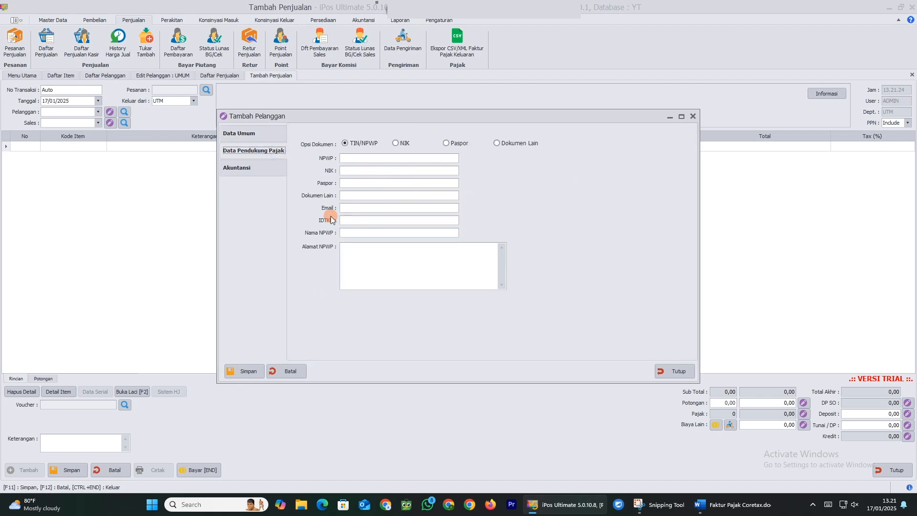
left_click(240, 133)
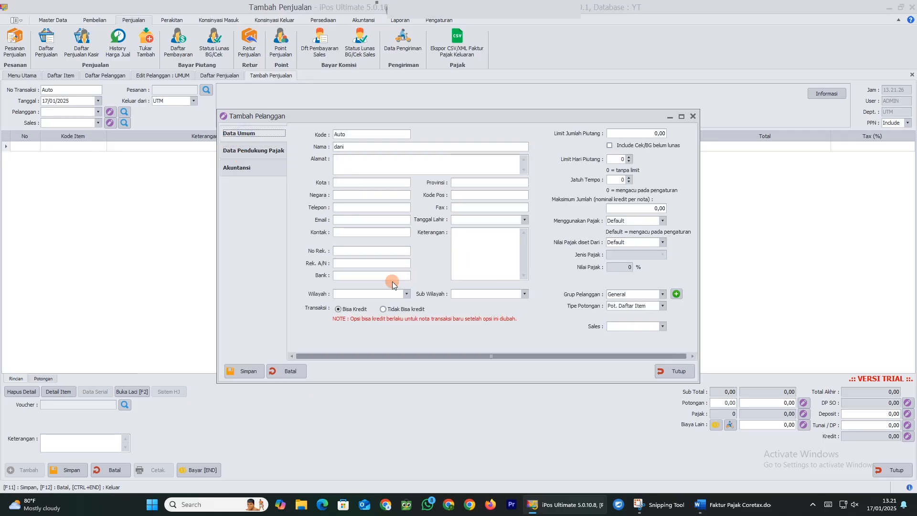
left_click(242, 371)
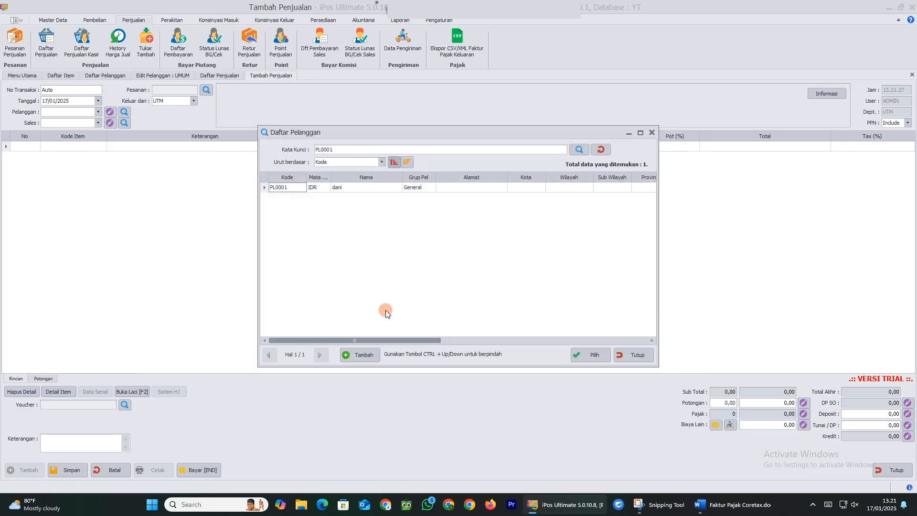
left_click(579, 352)
Add one Pepaya to the first row and set PPN to Exclude
left_click(105, 147)
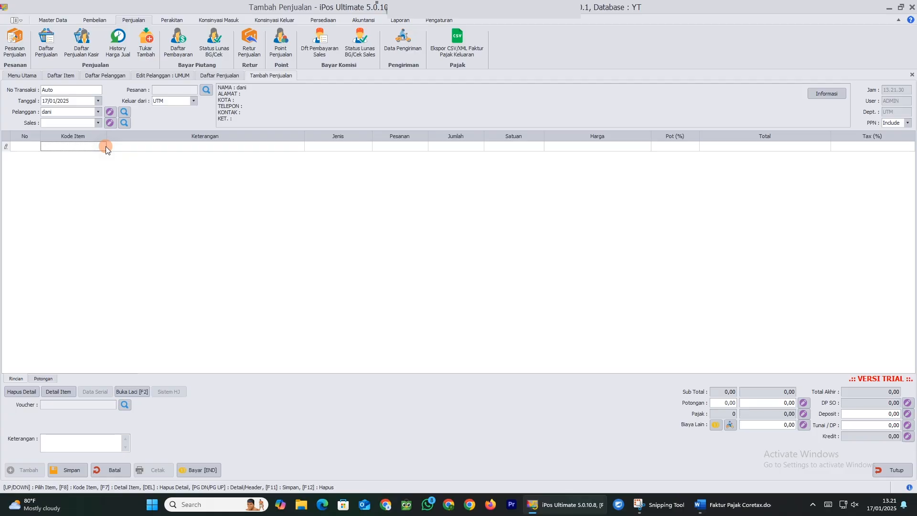
type("pepa")
key("Return")
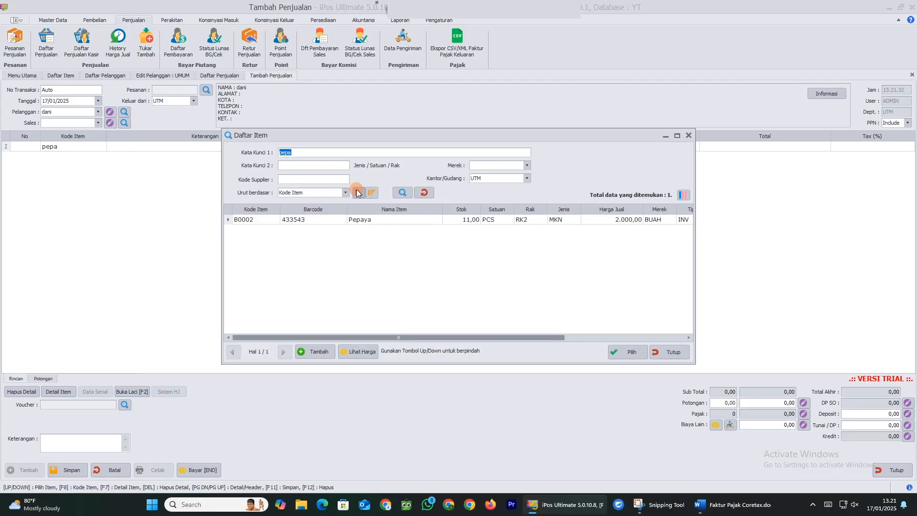
double_click(421, 220)
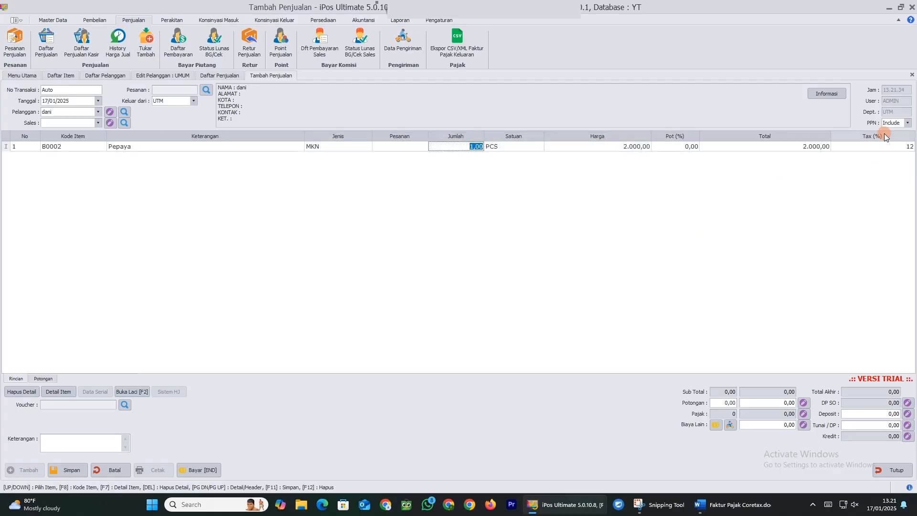
left_click(908, 125)
left_click(897, 147)
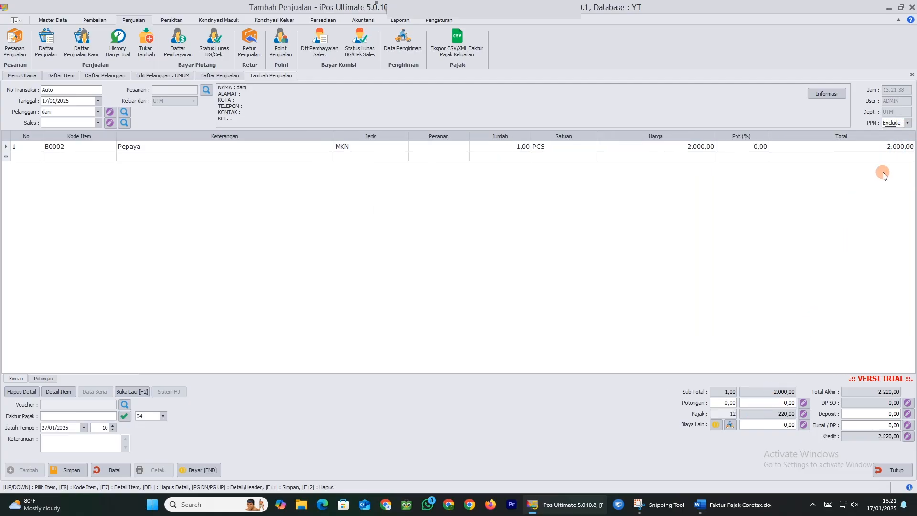
left_click(740, 415)
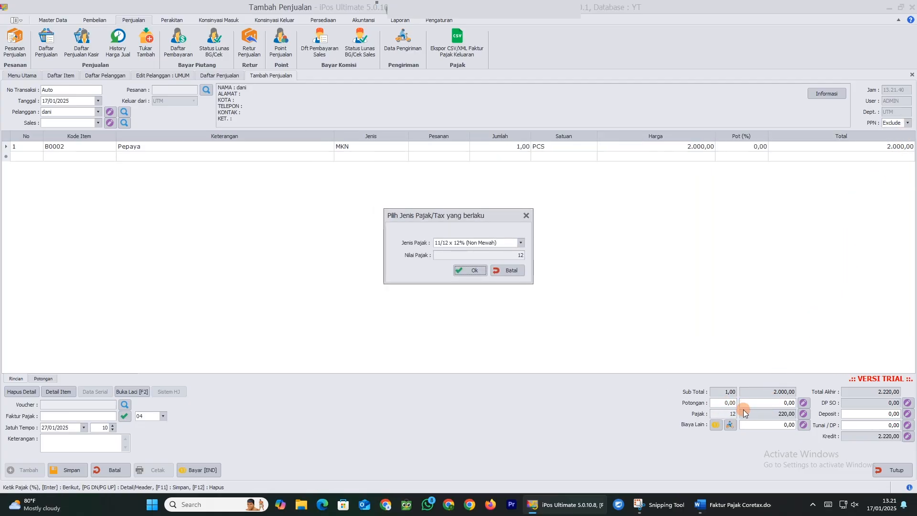
left_click(521, 245)
left_click(521, 247)
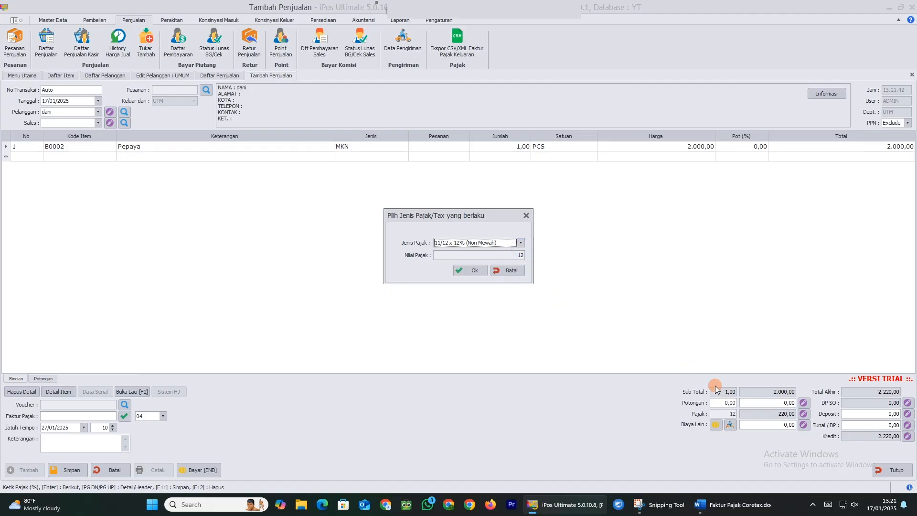
left_click(730, 415)
left_click(497, 243)
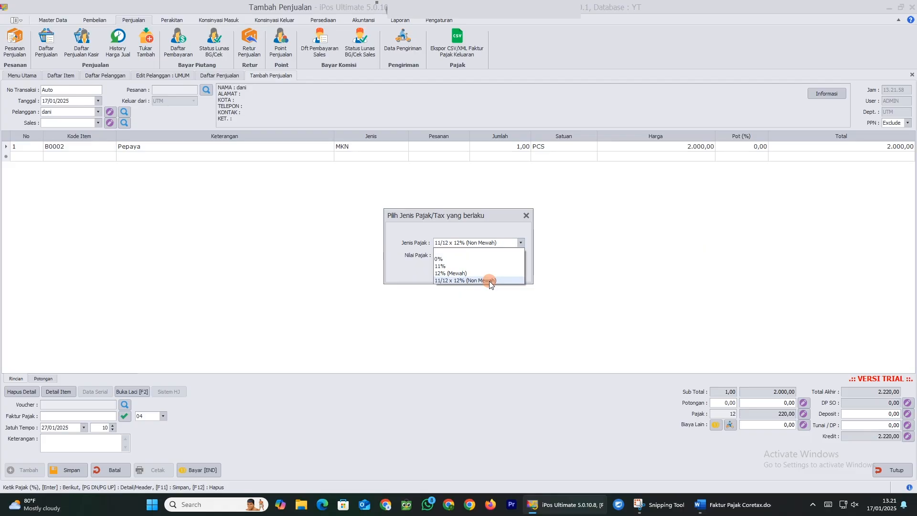
left_click(512, 240)
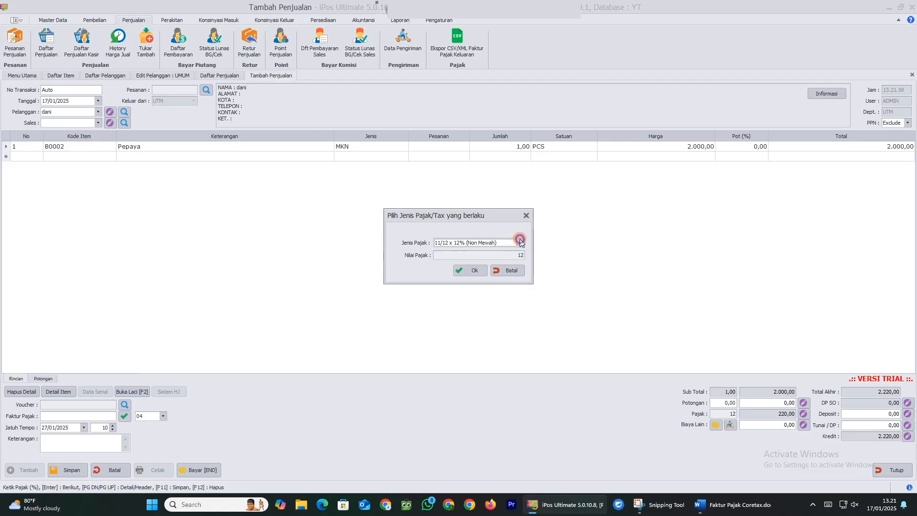
left_click(509, 271)
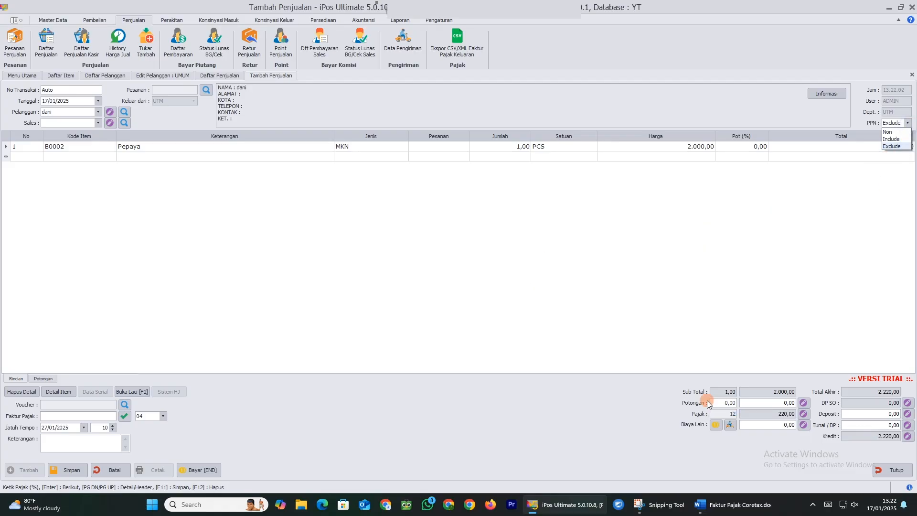
left_click(715, 413)
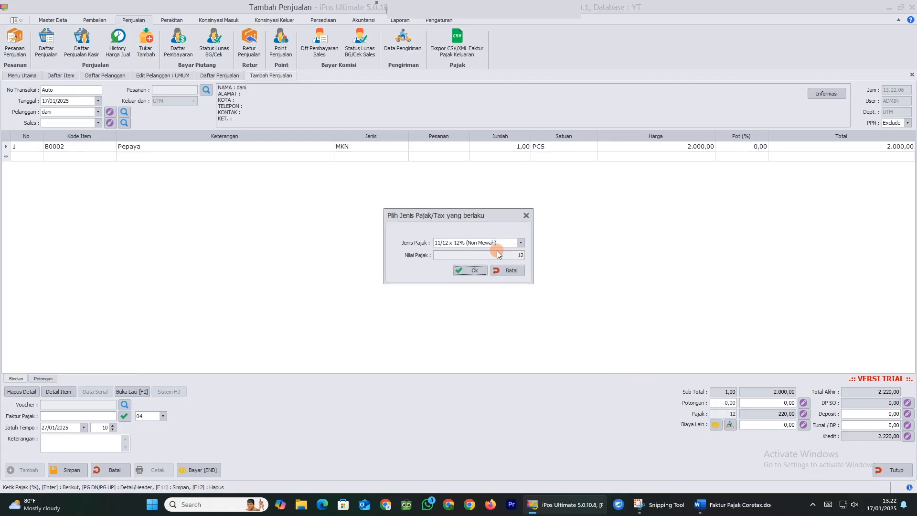
left_click(520, 244)
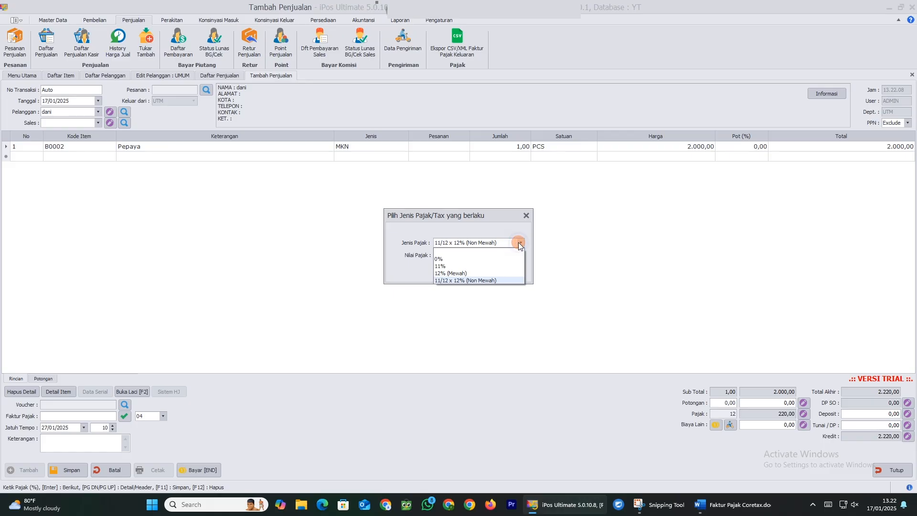
left_click(462, 274)
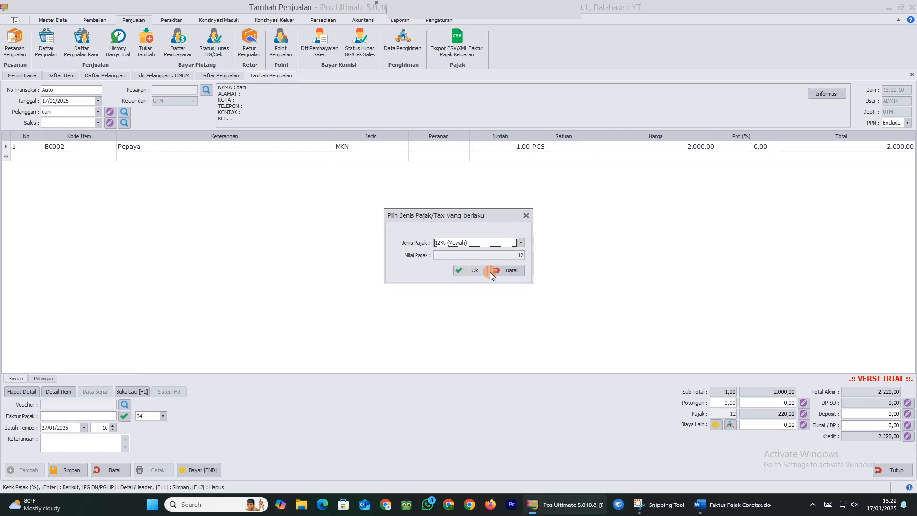
left_click(475, 270)
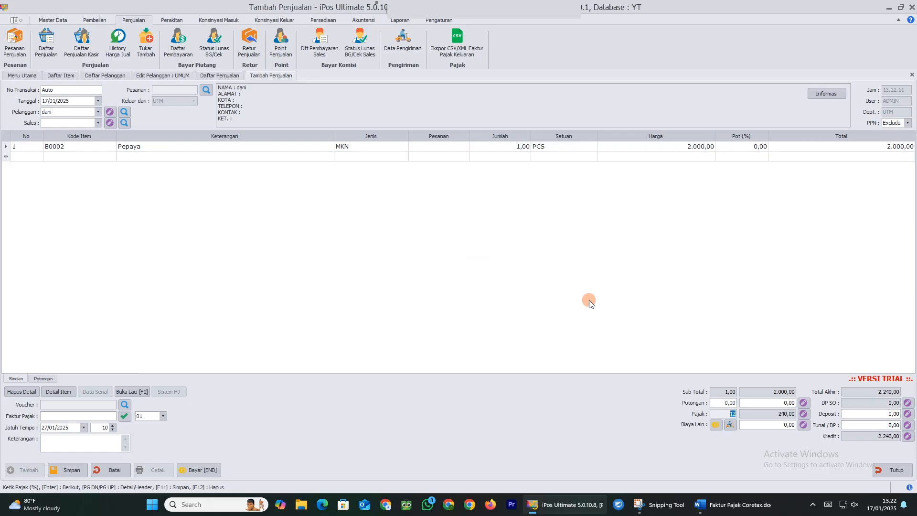
double_click(729, 414)
left_click(522, 242)
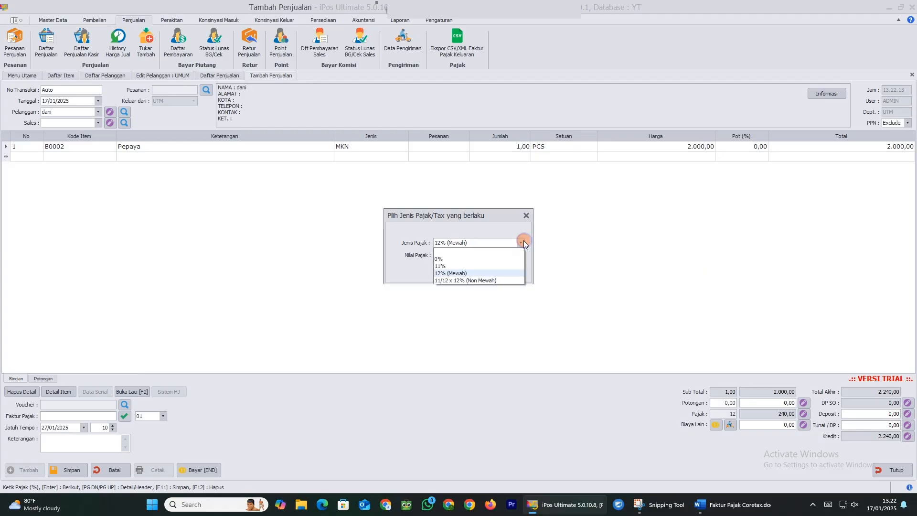
left_click(457, 266)
left_click(470, 270)
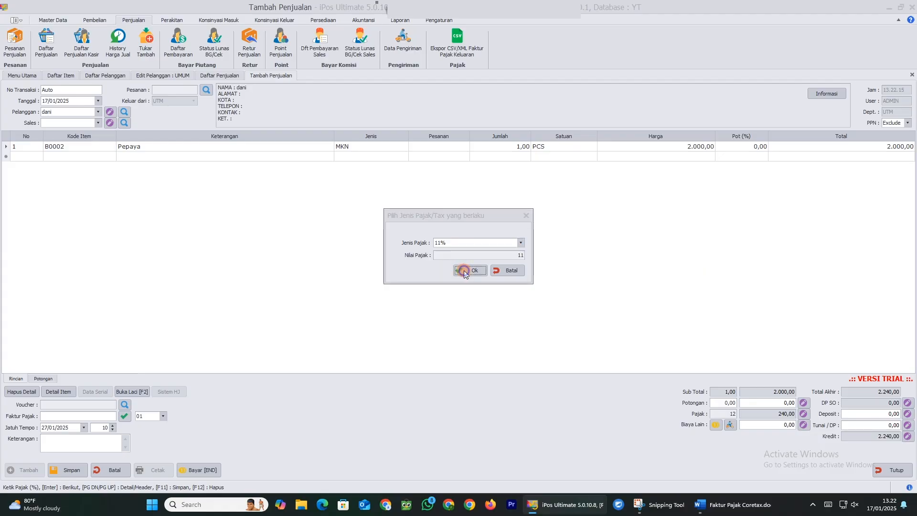
double_click(719, 415)
left_click(519, 243)
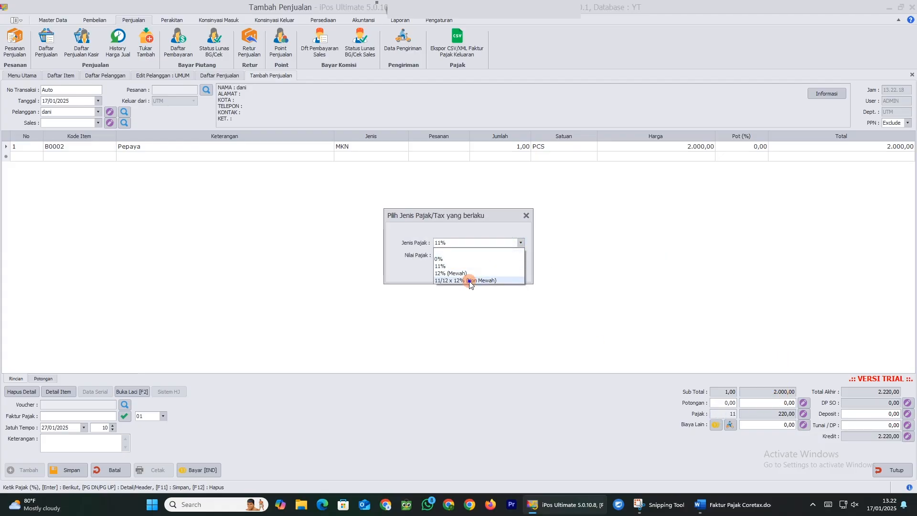
left_click(465, 281)
left_click(470, 270)
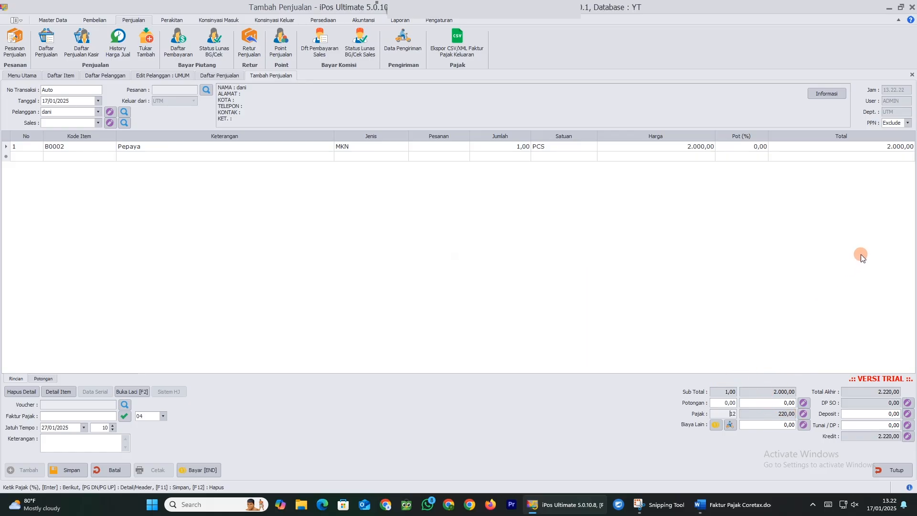
Switch the sale's PPN to Include and enter a 2000 cash payment in Tunai / DP
left_click(895, 123)
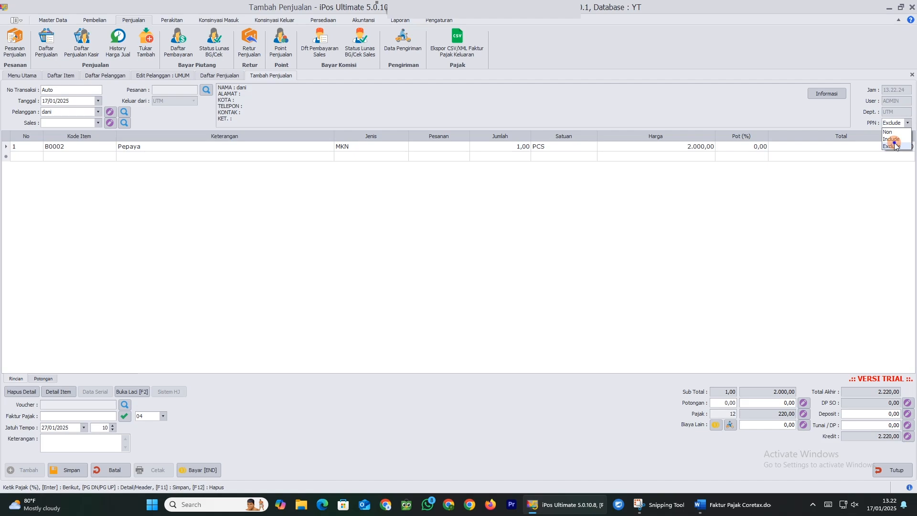
left_click(899, 134)
left_click(894, 124)
left_click(892, 139)
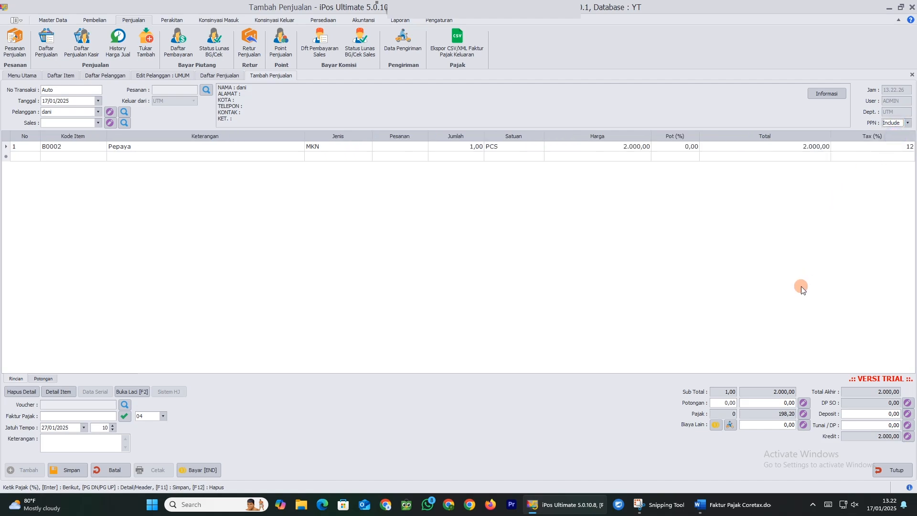
double_click(875, 146)
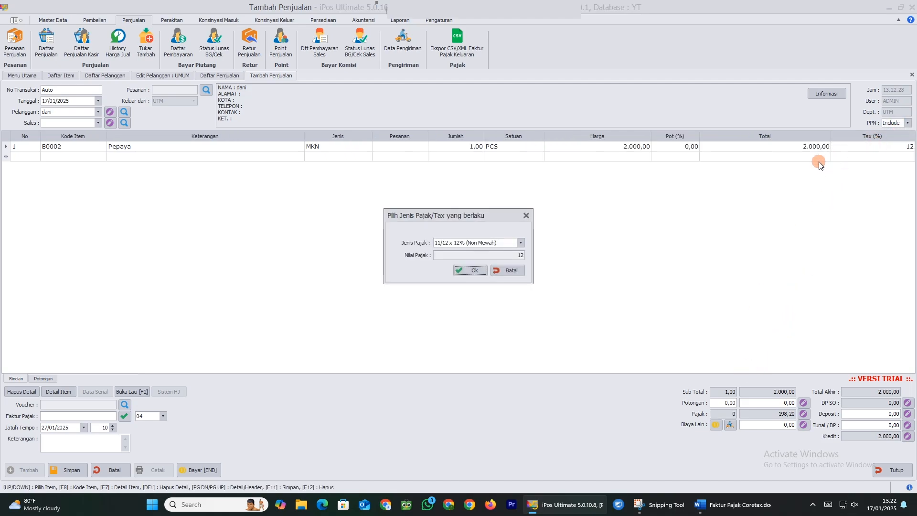
left_click(506, 267)
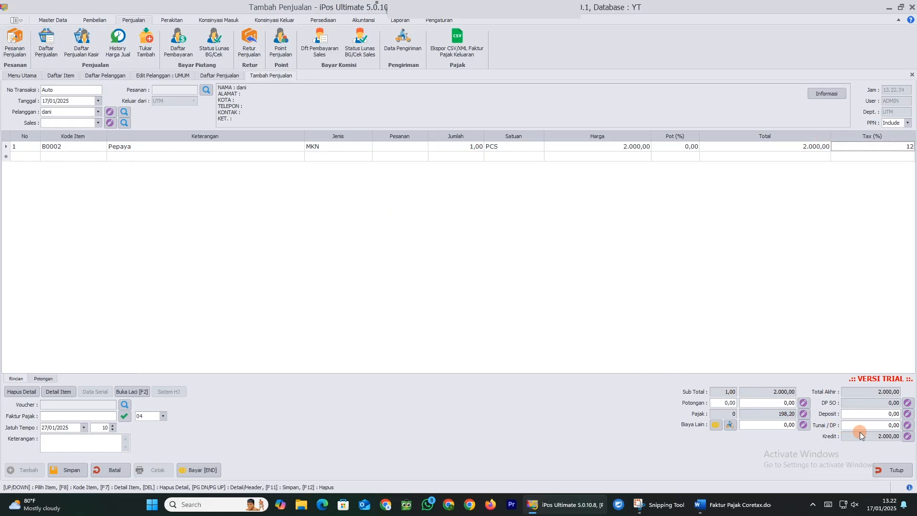
left_click(878, 426)
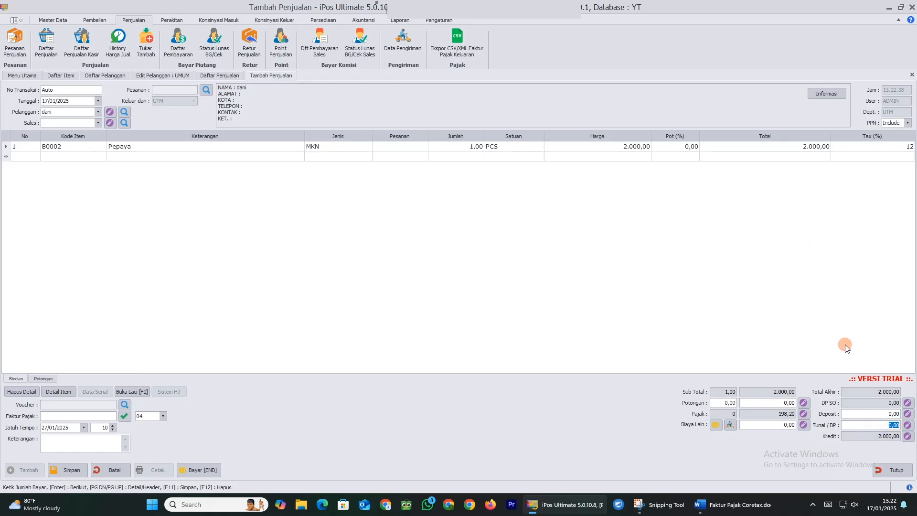
type("2000")
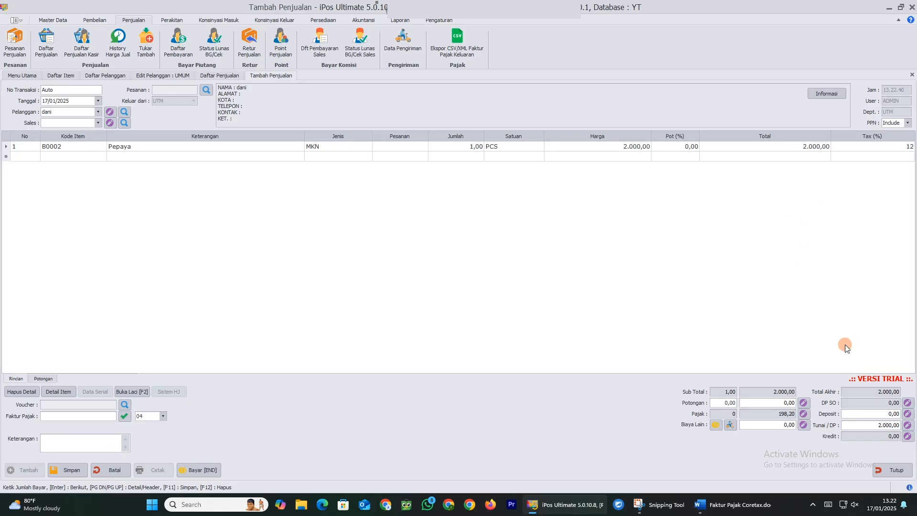
Generate the Faktur Pajak number and inspect its serial part next to transaction code 04
left_click(124, 416)
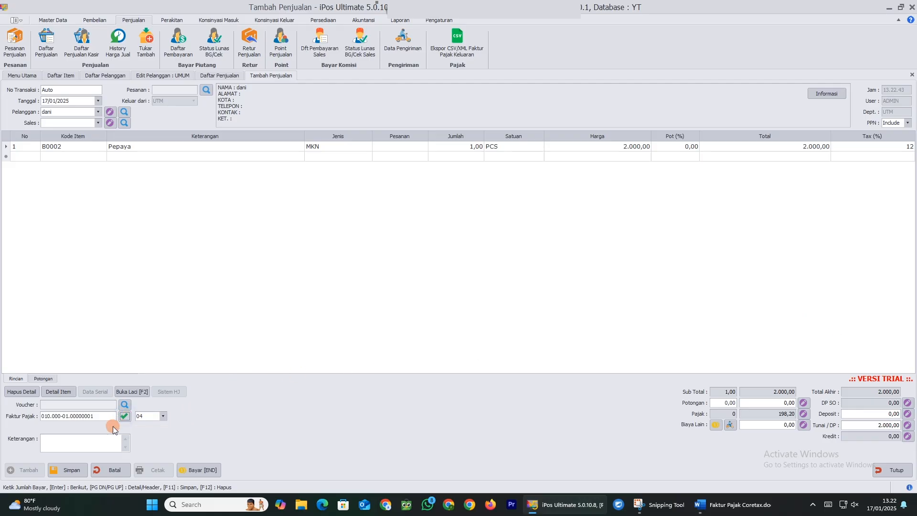
left_click(56, 415)
left_click(63, 416)
left_click(67, 416)
left_click(139, 416)
double_click(110, 420)
left_click(156, 420)
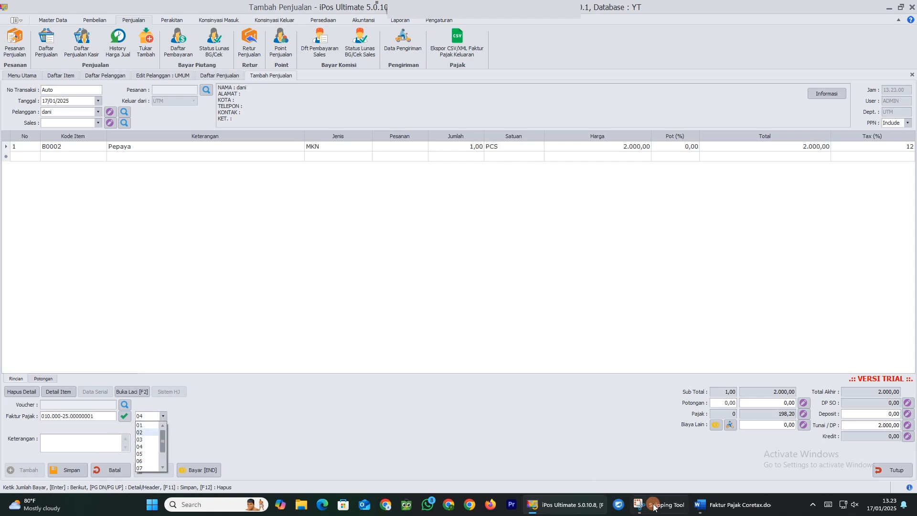
left_click(728, 501)
scroll(481, 263, "up", 20)
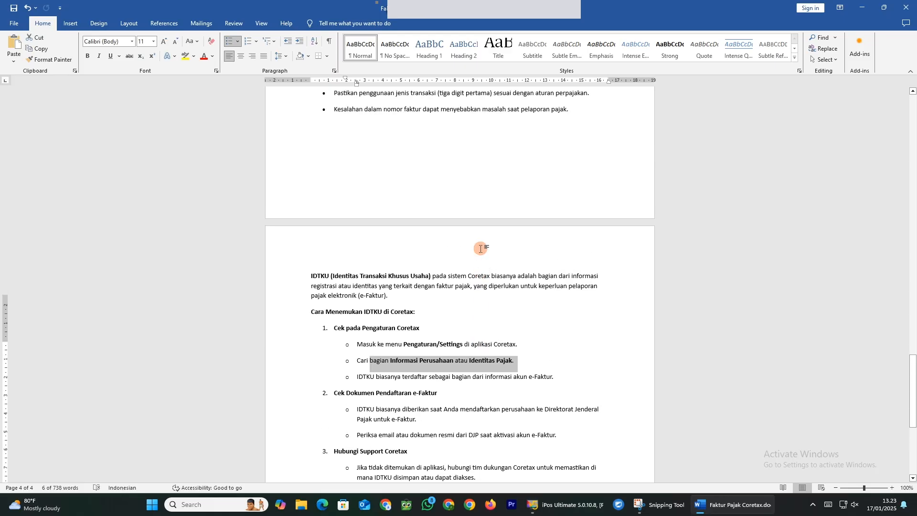
scroll(478, 242, "up", 20)
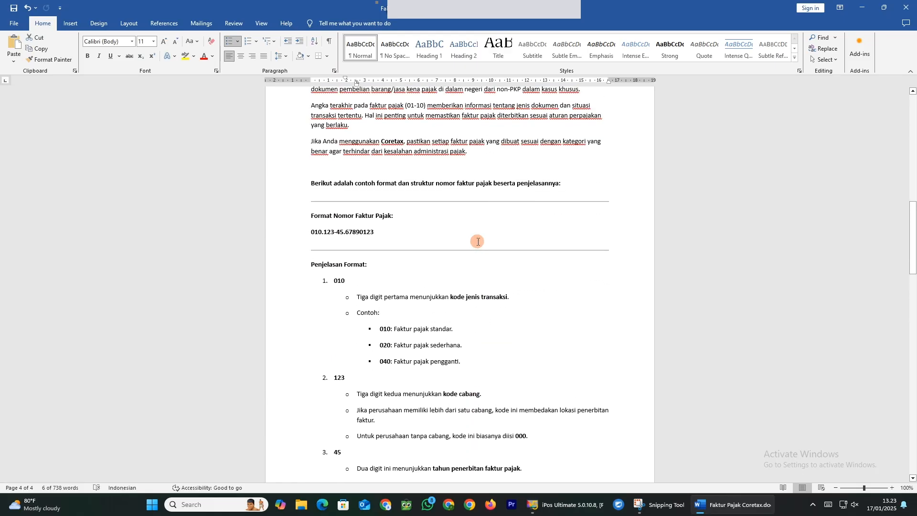
scroll(478, 241, "up", 1)
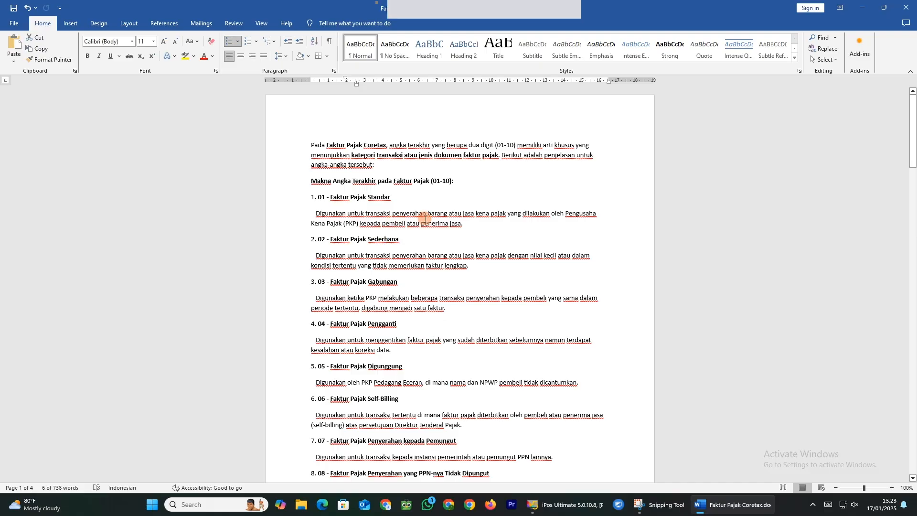
scroll(408, 277, "down", 1)
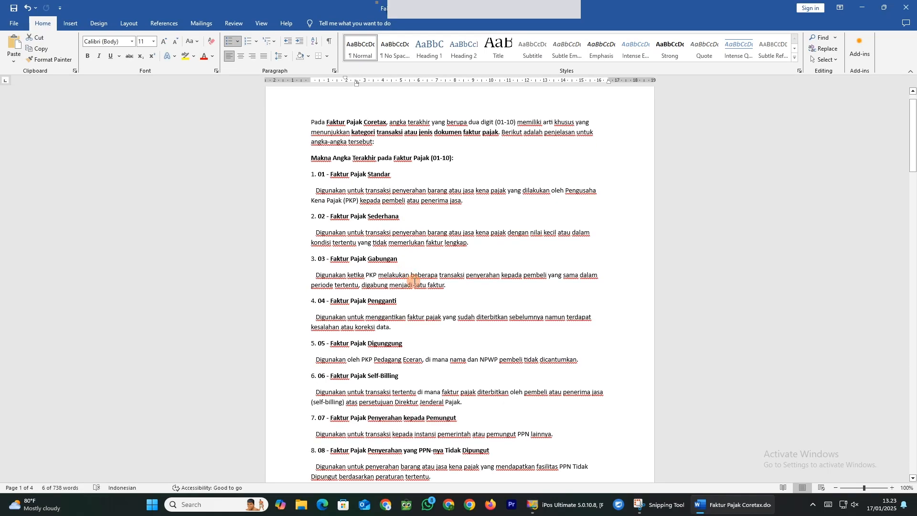
scroll(420, 287, "down", 10)
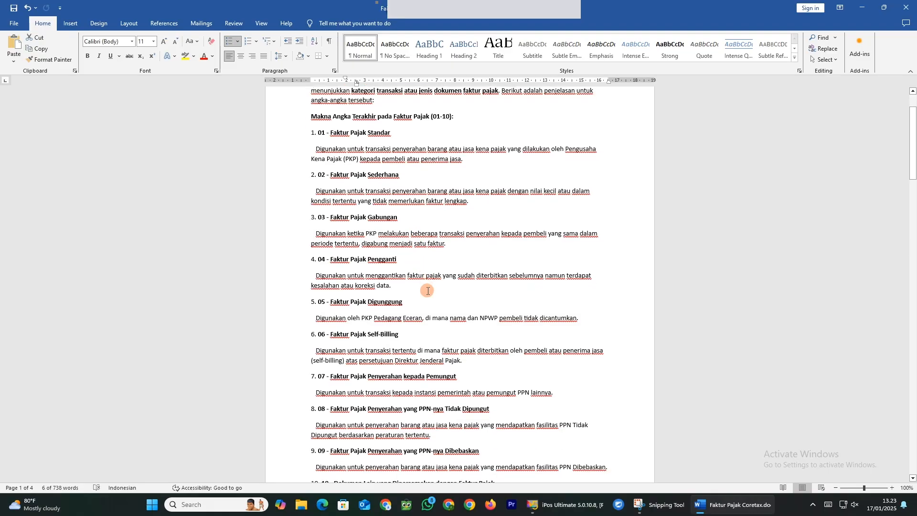
scroll(445, 307, "down", 13)
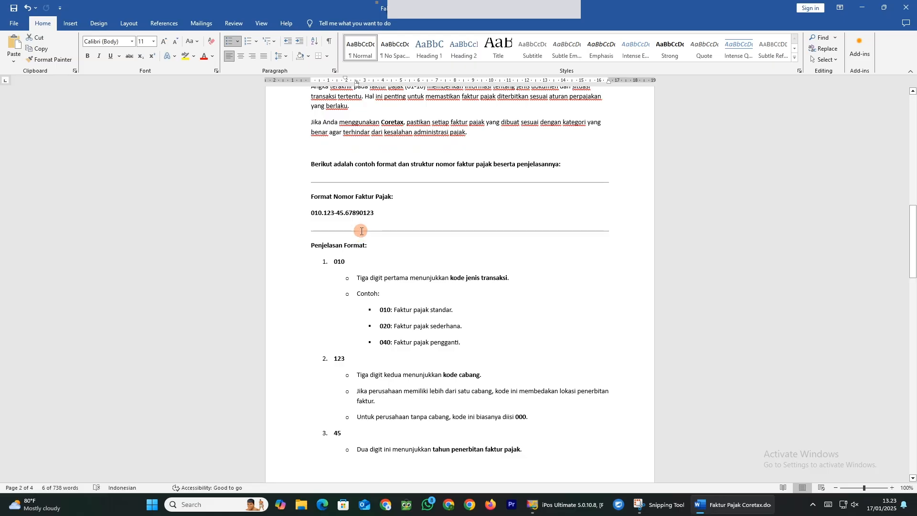
left_click(349, 212)
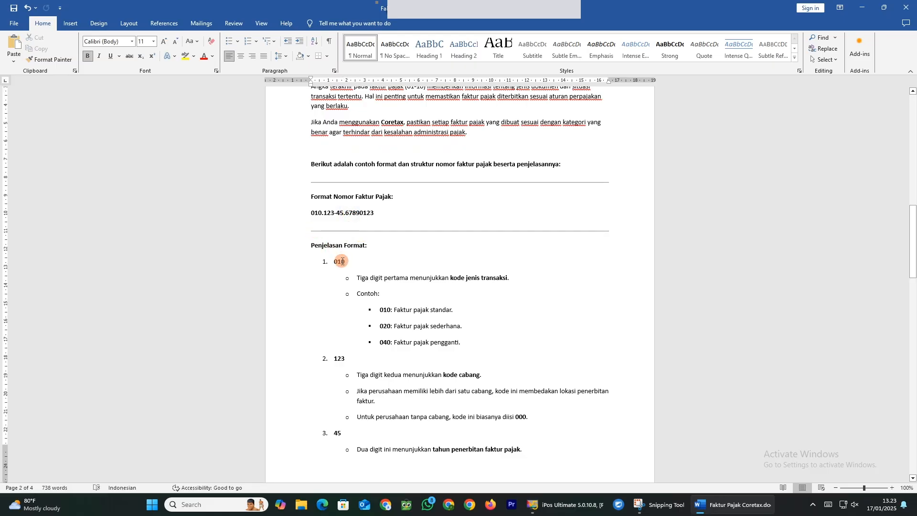
scroll(340, 205, "down", 3)
scroll(409, 311, "down", 2)
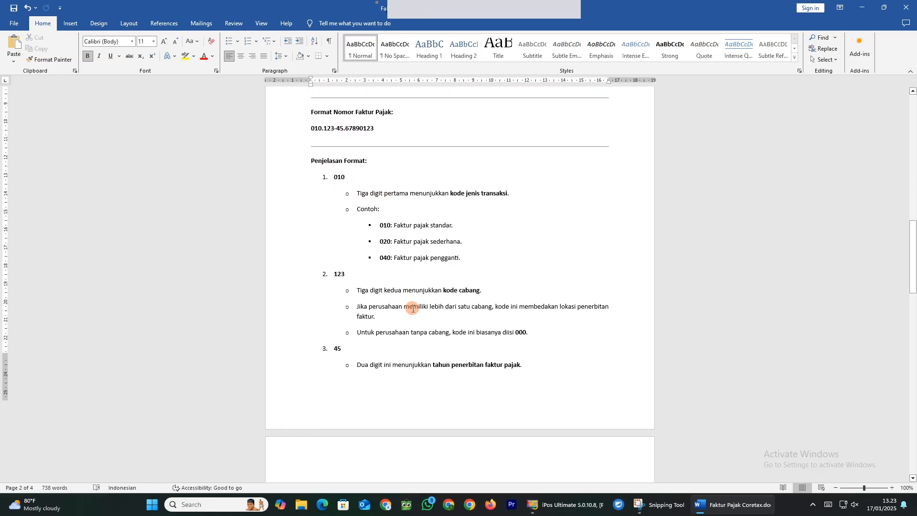
scroll(387, 244, "up", 2)
scroll(334, 206, "up", 1)
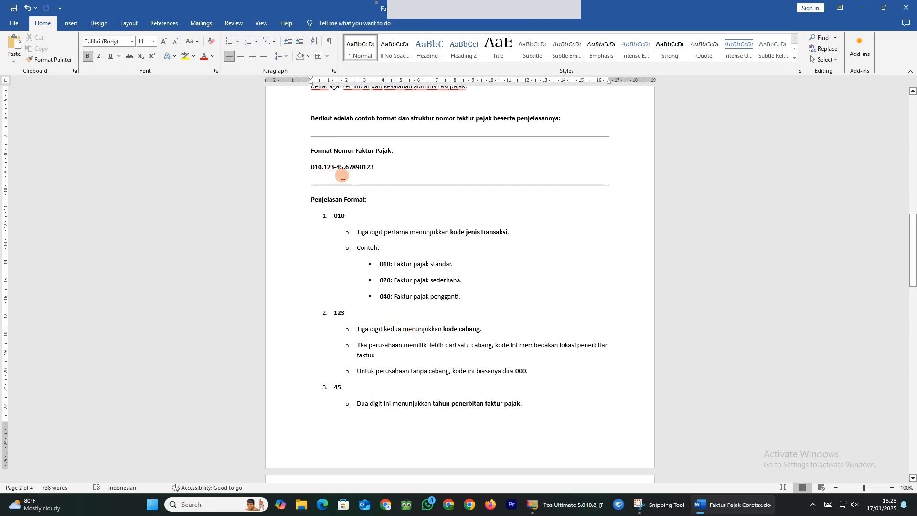
left_click_drag(348, 166, 374, 167)
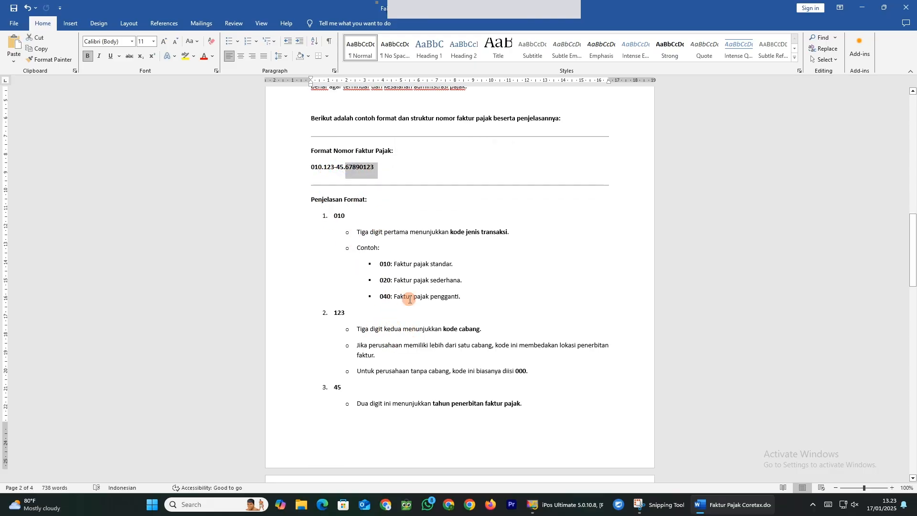
scroll(416, 310, "down", 8)
scroll(426, 332, "down", 4)
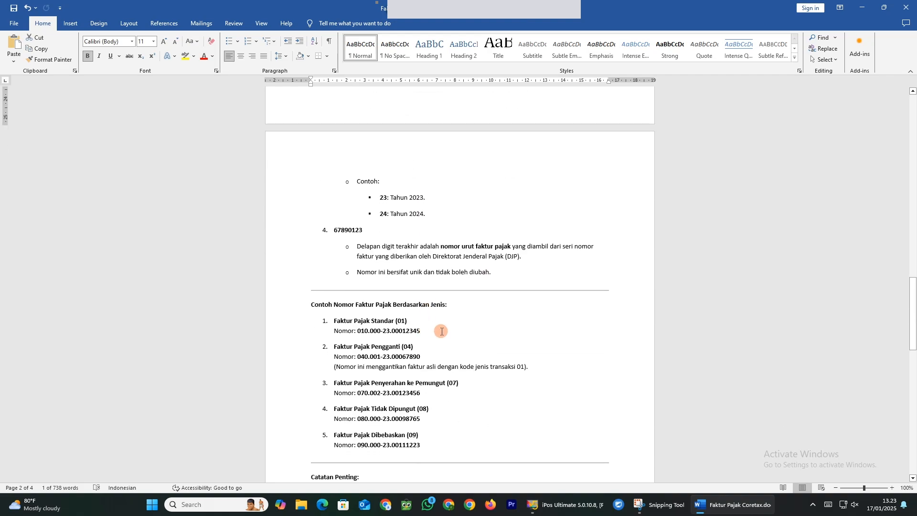
left_click(863, 7)
Set faktur pajak transaction code 01, save the sale, and dismiss the activation and saved messages
left_click(161, 416)
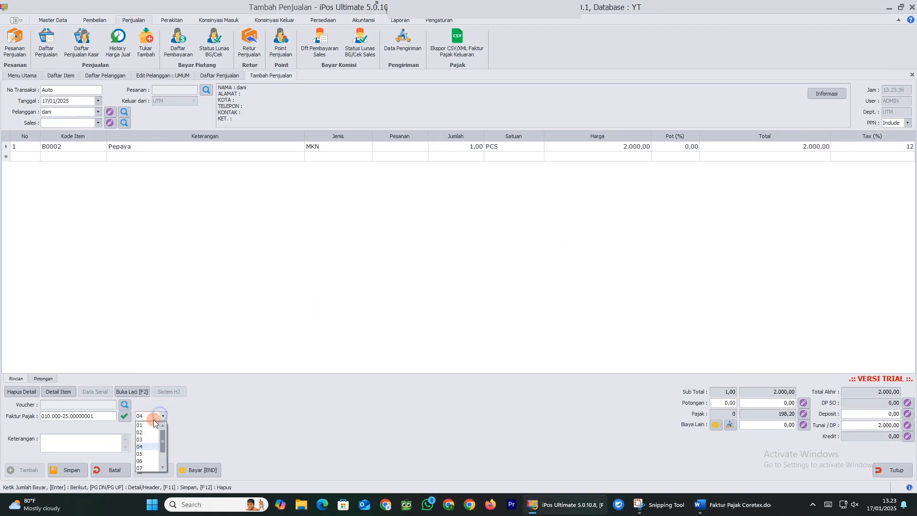
left_click(149, 423)
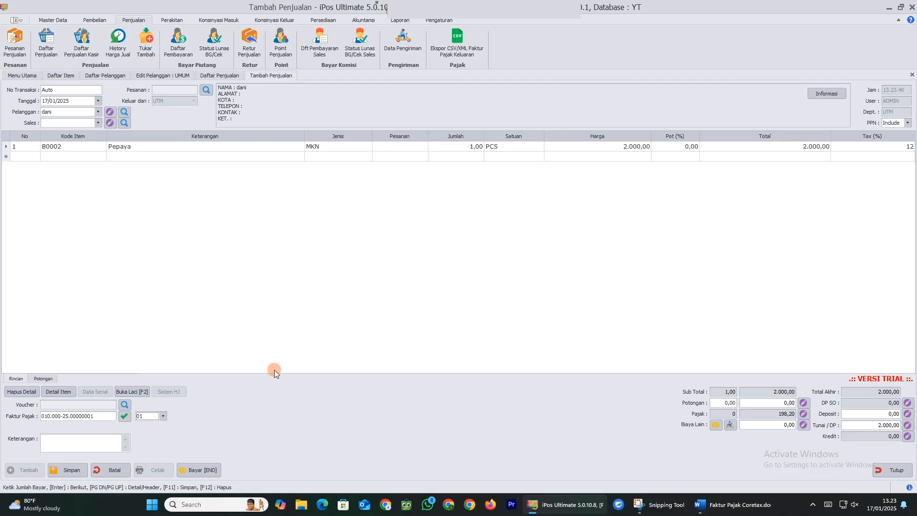
left_click(67, 470)
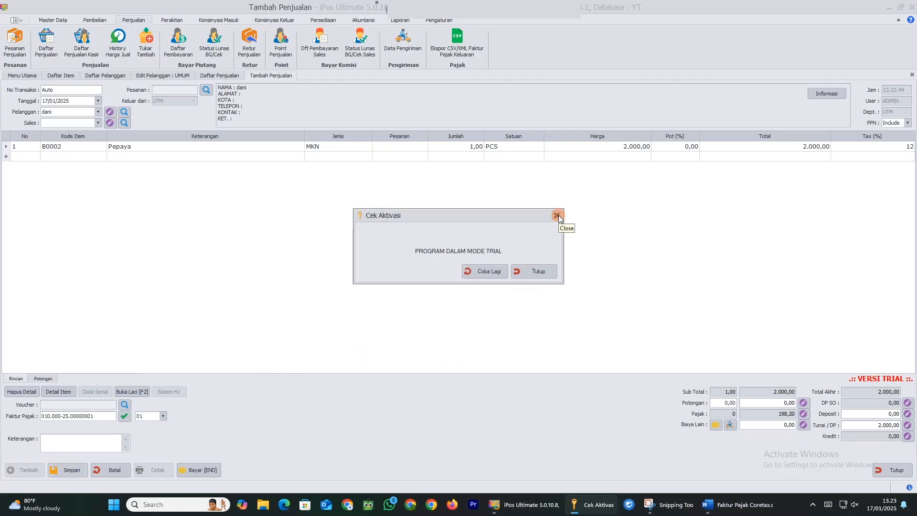
left_click(552, 276)
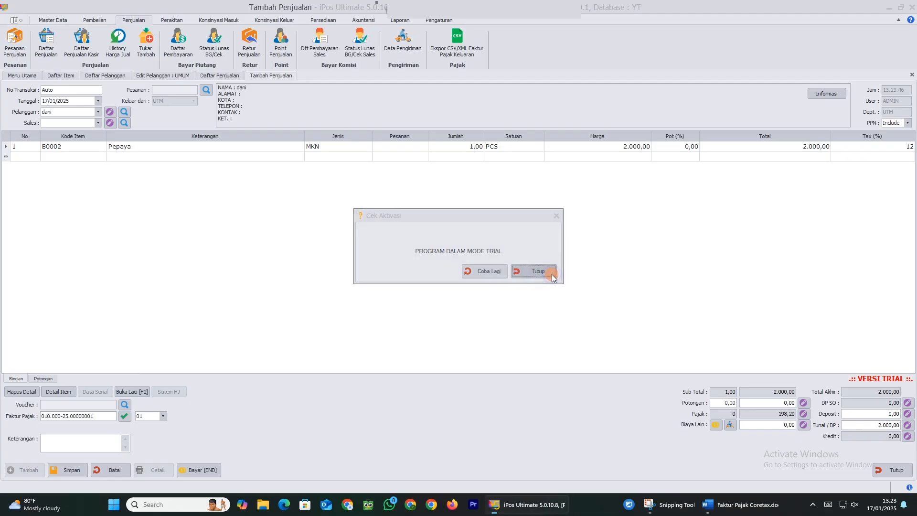
left_click(526, 283)
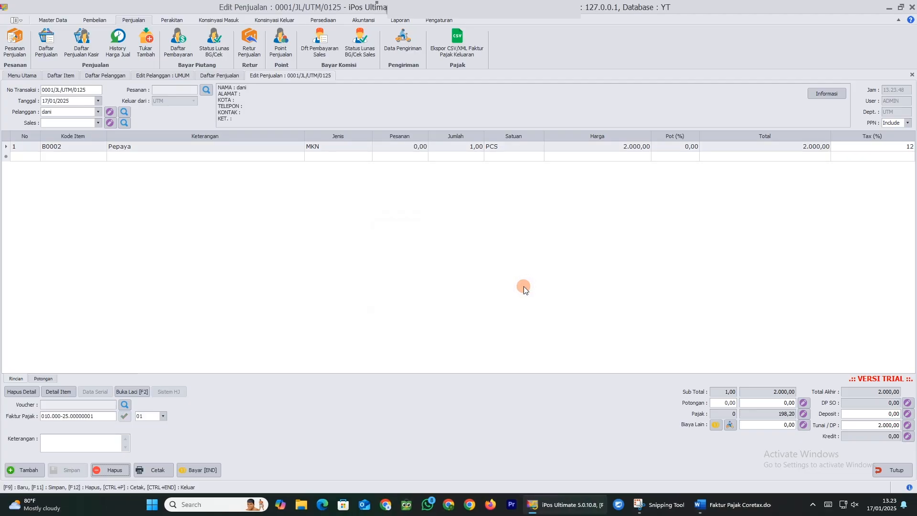
left_click(157, 464)
Preview the sale with the Faktur Pajak print template and view its export formats
left_click(414, 299)
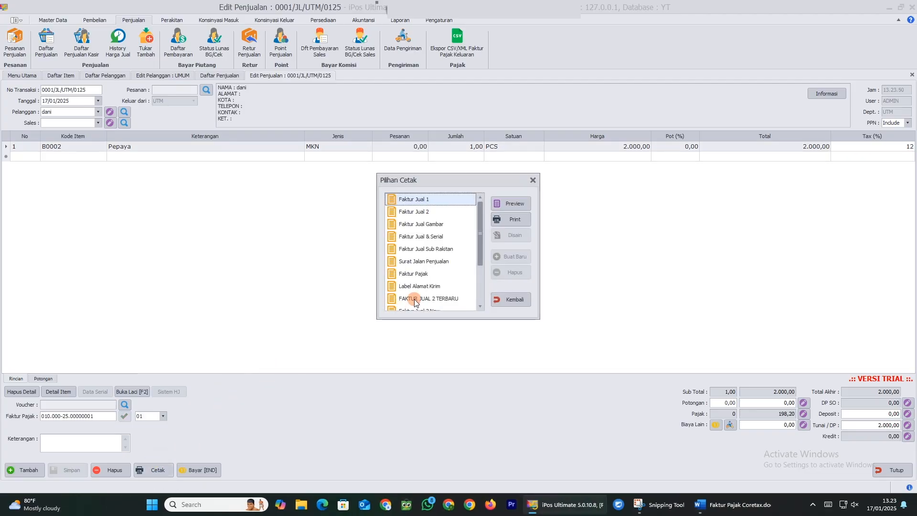
scroll(429, 285, "up", 3)
left_click(431, 270)
left_click(527, 201)
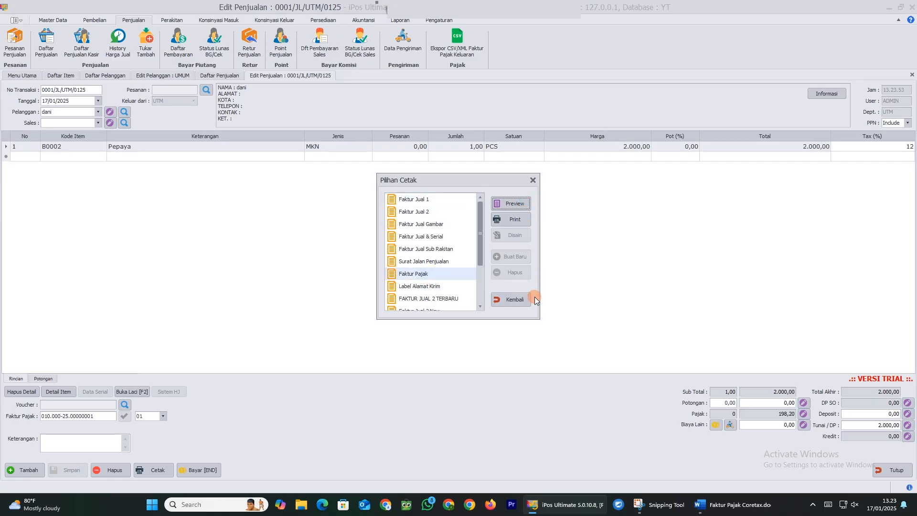
scroll(534, 298, "down", 3)
scroll(534, 297, "down", 5)
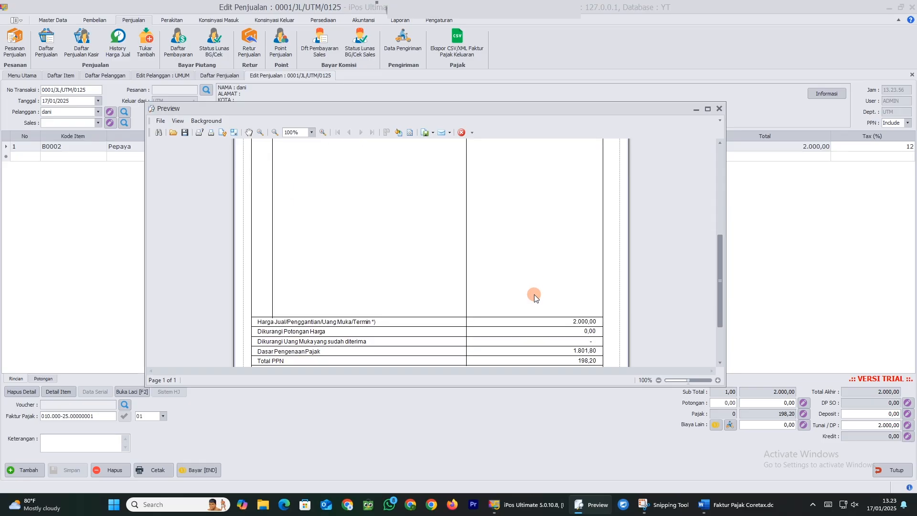
scroll(536, 292, "up", 8)
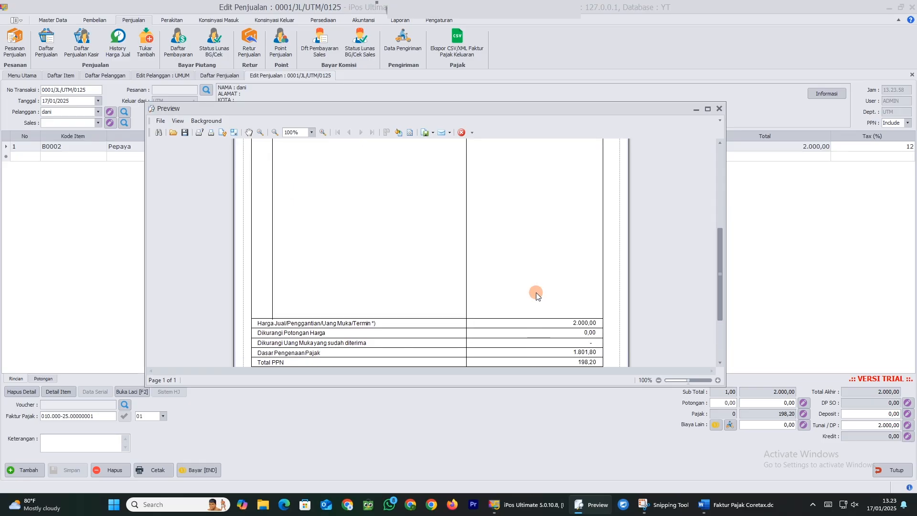
left_click(433, 133)
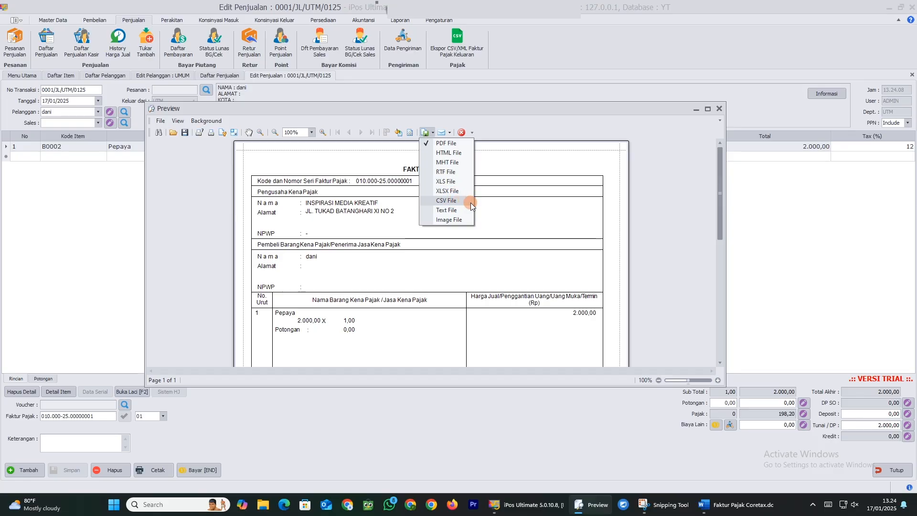
Close the preview, the print options and the sale's edit view to return to the sales list
left_click(720, 109)
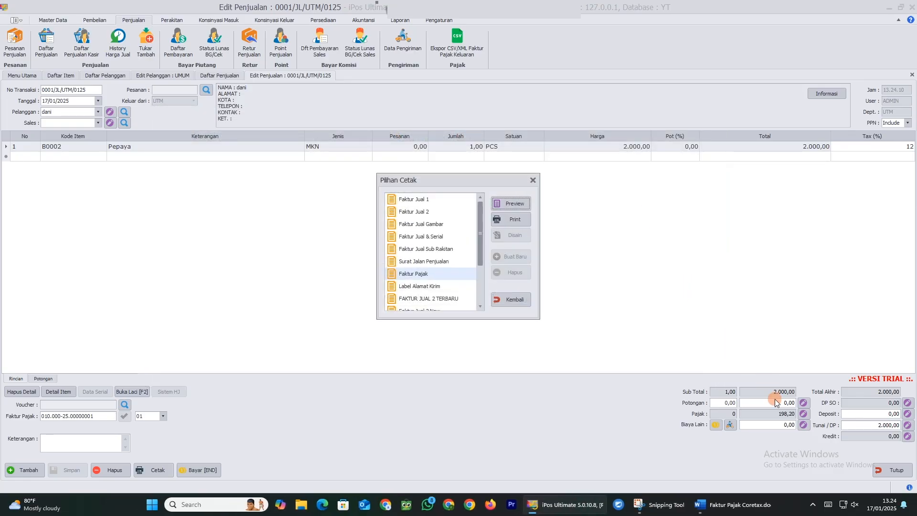
left_click(514, 301)
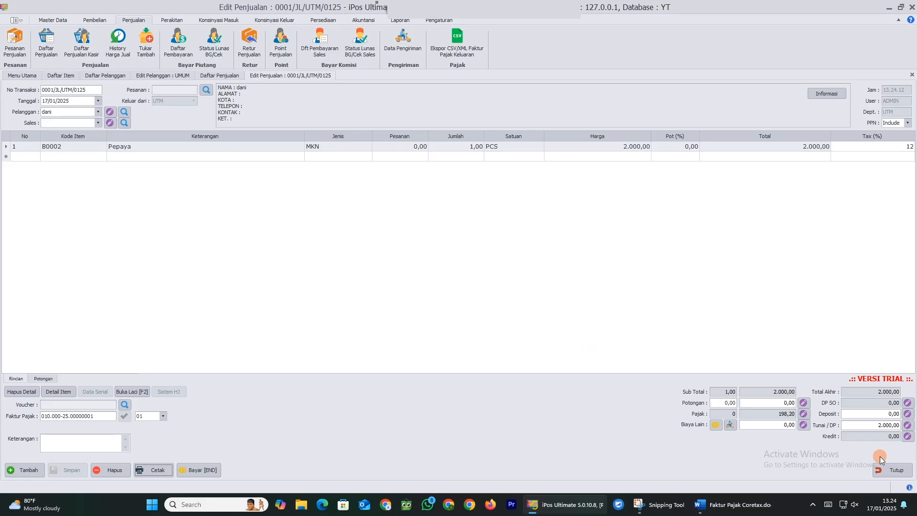
left_click(890, 467)
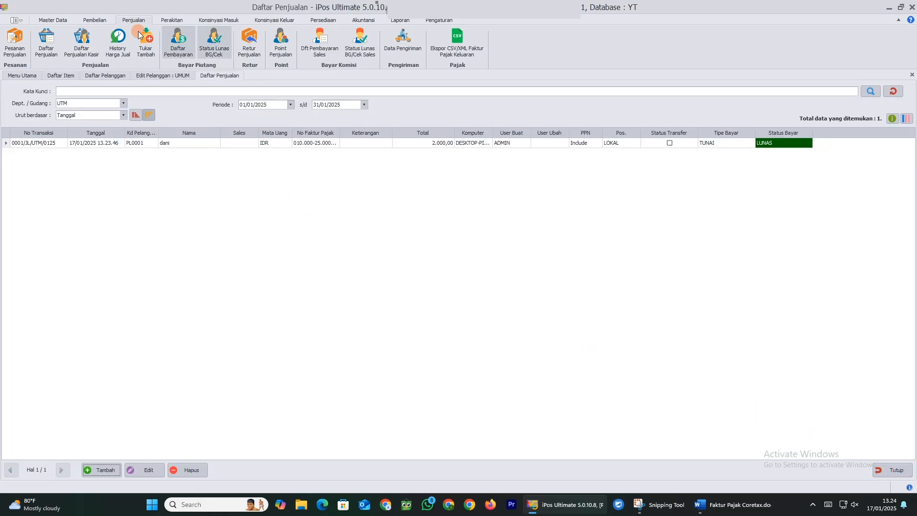
Load the January 2025 taxable invoices into the Faktur Pajak Keluaran CSV/XML report, try exporting XML, and dismiss the missing-IDTKU warning
left_click(474, 56)
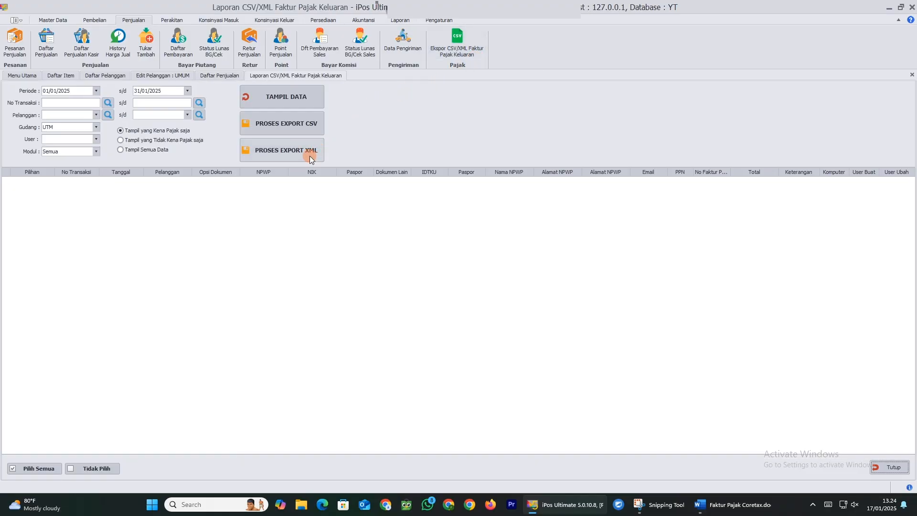
left_click(280, 92)
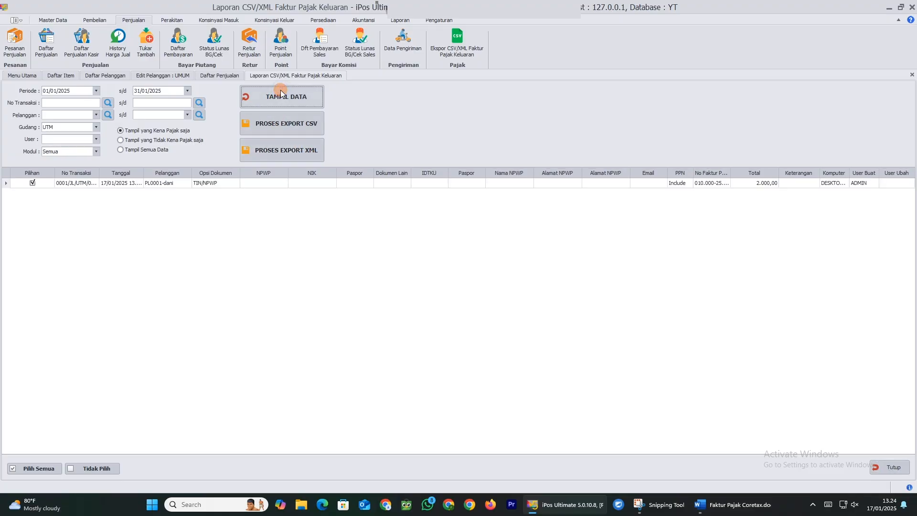
left_click(296, 150)
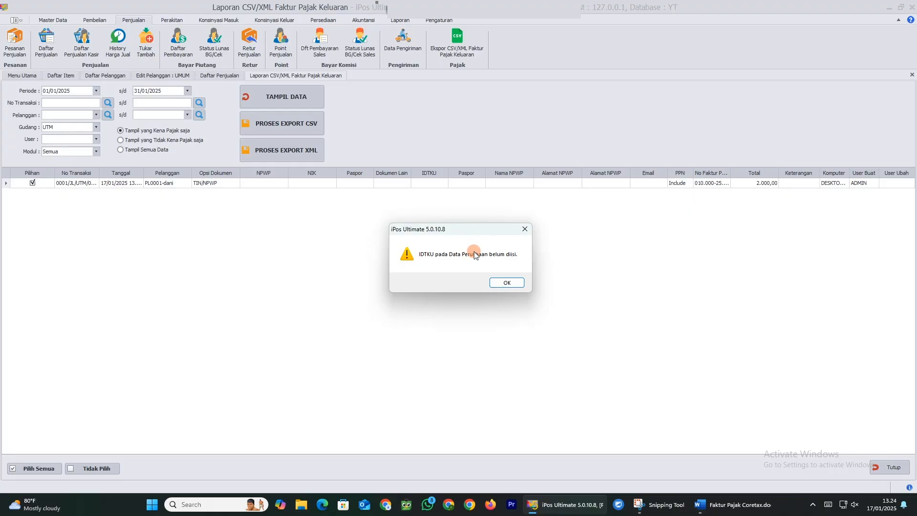
left_click(519, 285)
Refresh the customer list to show all customers and open the newly listed customer for editing
left_click(96, 77)
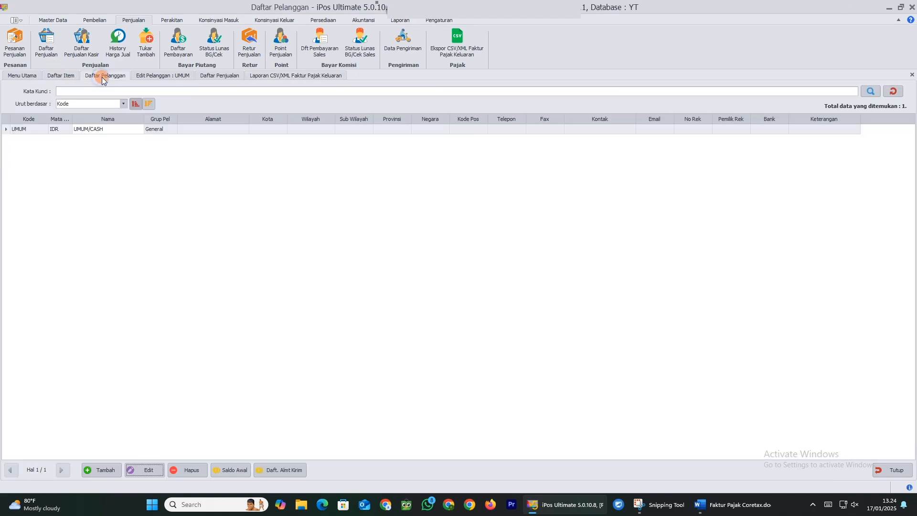
left_click(172, 129)
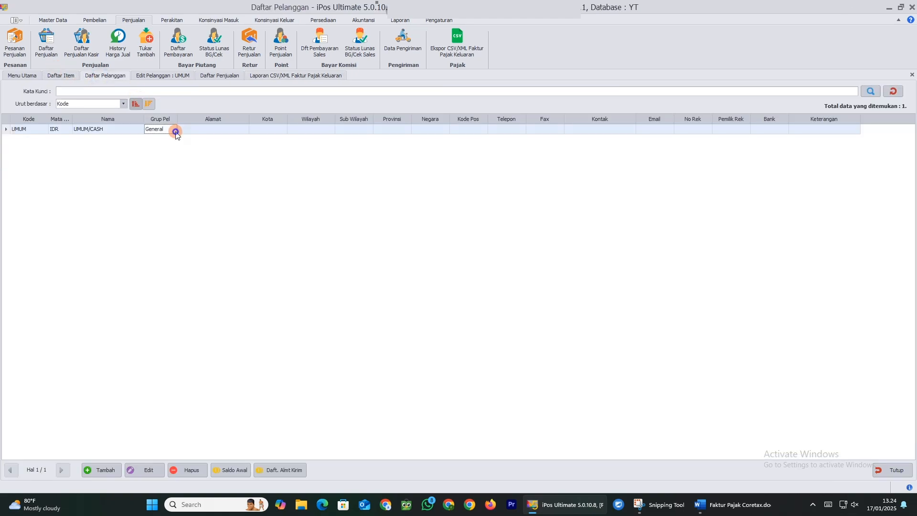
left_click(881, 94)
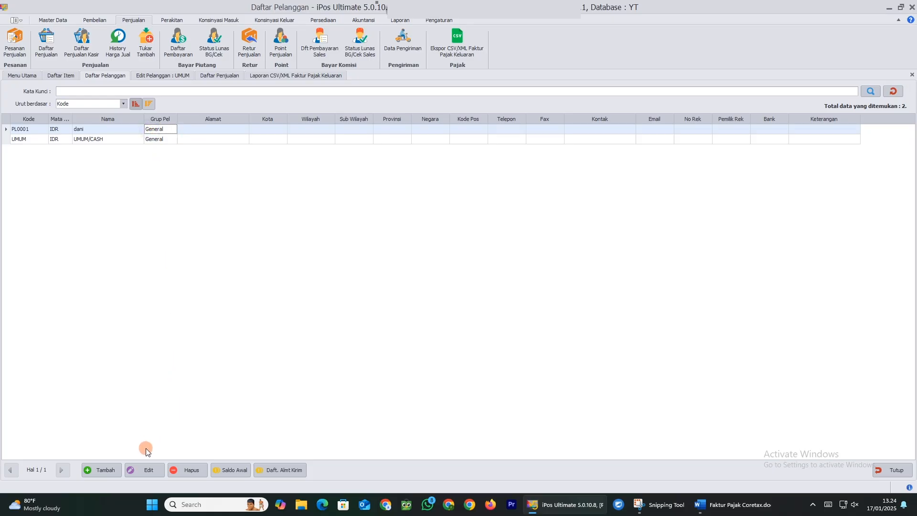
left_click(147, 469)
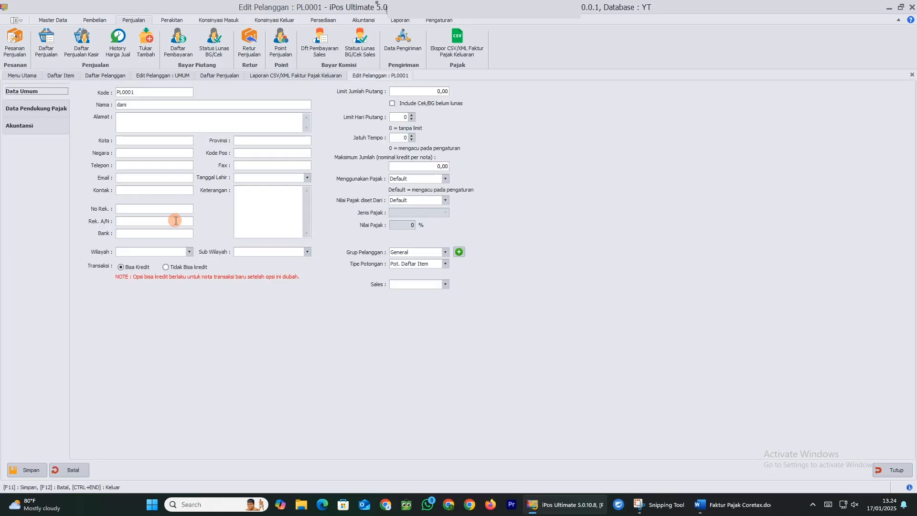
Enter the customer's IDTKU under Data Pendukung Pajak, save it, and close the edit form
left_click(40, 110)
left_click(130, 175)
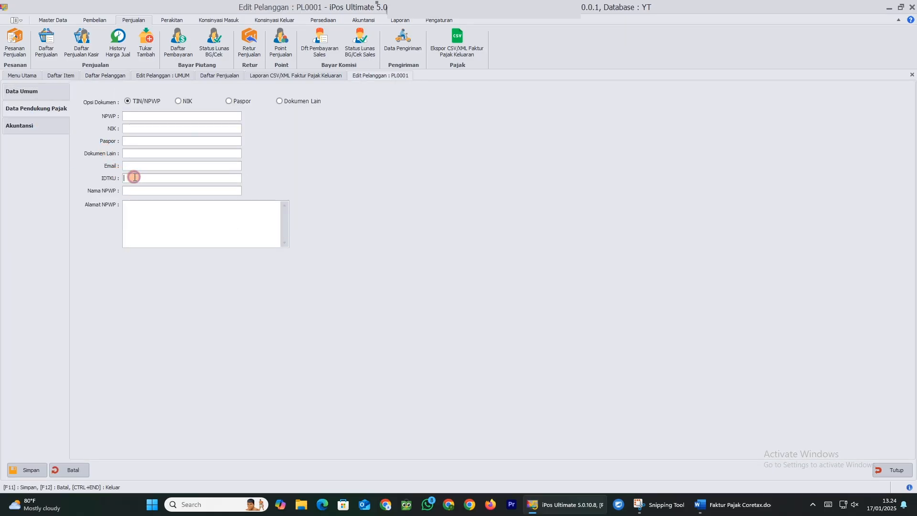
type("12313124234")
left_click(35, 473)
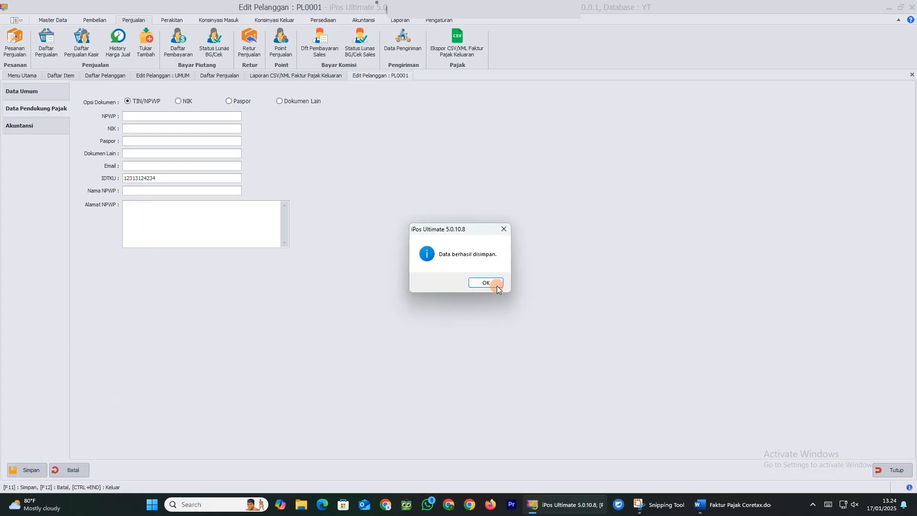
left_click(495, 286)
left_click(900, 479)
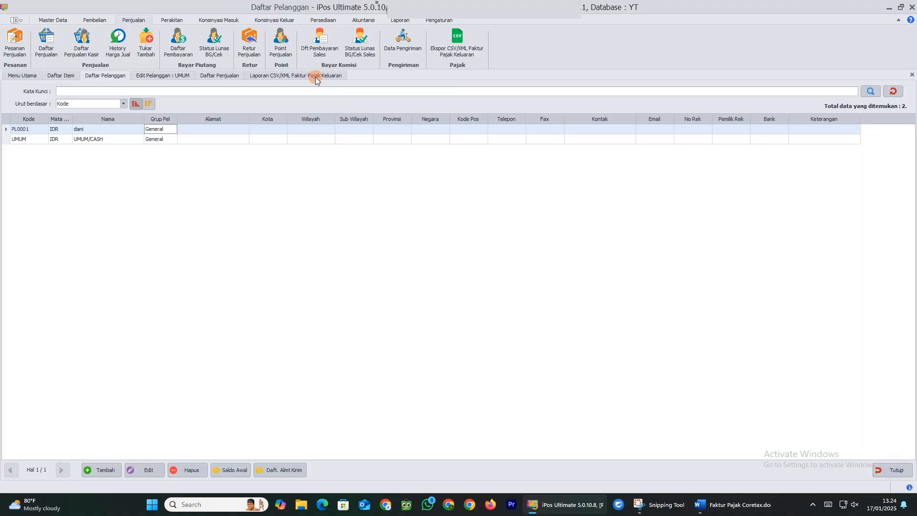
Enter the company's IDTKU in Pengaturan > Data Perusahaan, save it, and close the form
left_click(443, 20)
left_click(119, 51)
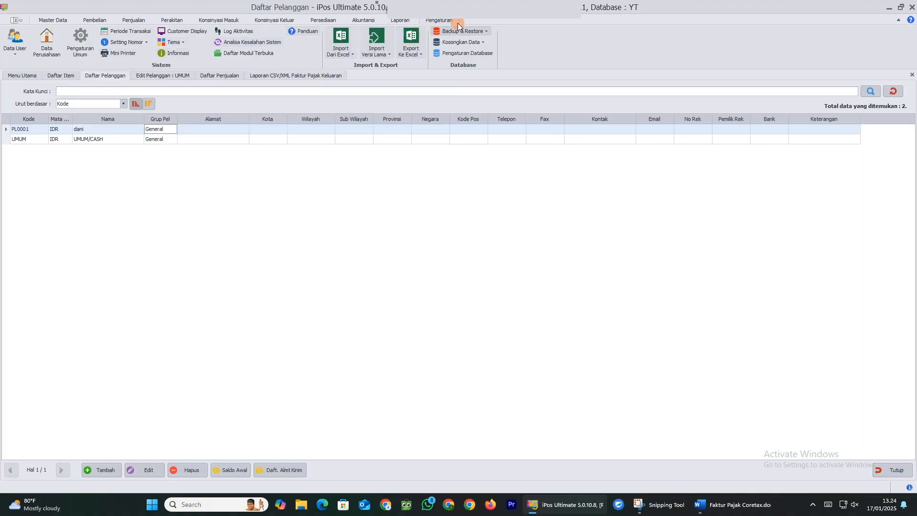
left_click(48, 46)
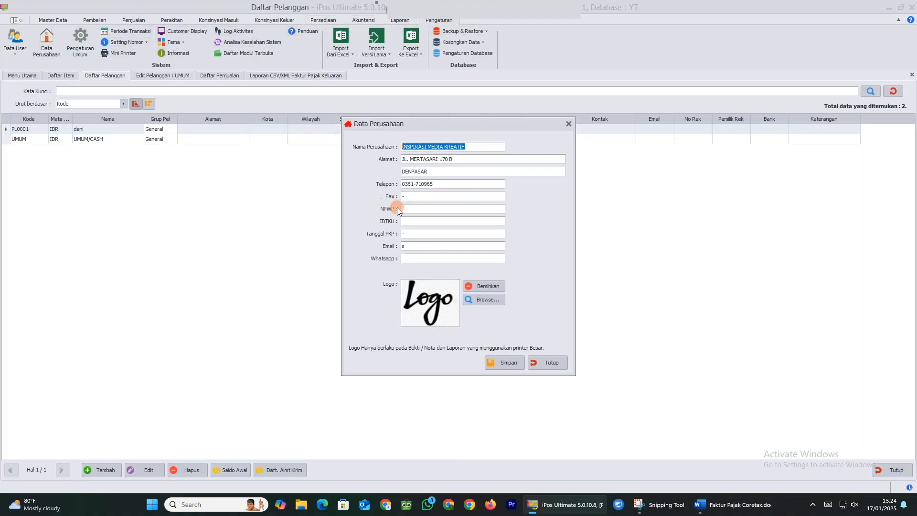
left_click(414, 220)
type("2312312343453456")
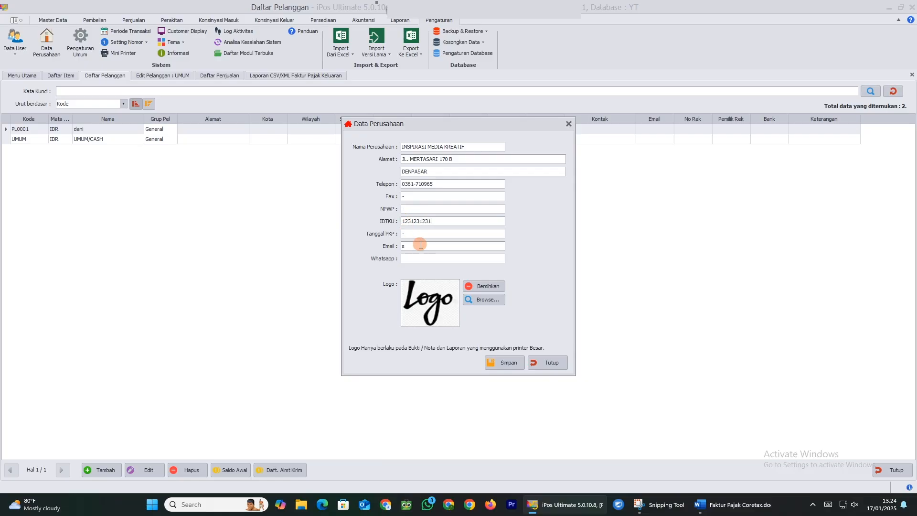
left_click(496, 365)
left_click(485, 283)
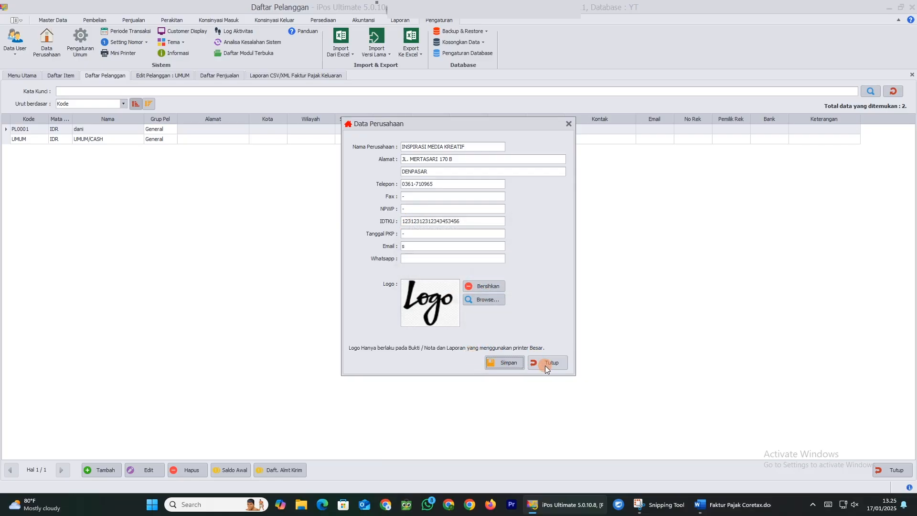
left_click(545, 364)
Reload the output-tax report, retry the XML export, and dismiss the incomplete-customer-data warning
left_click(888, 470)
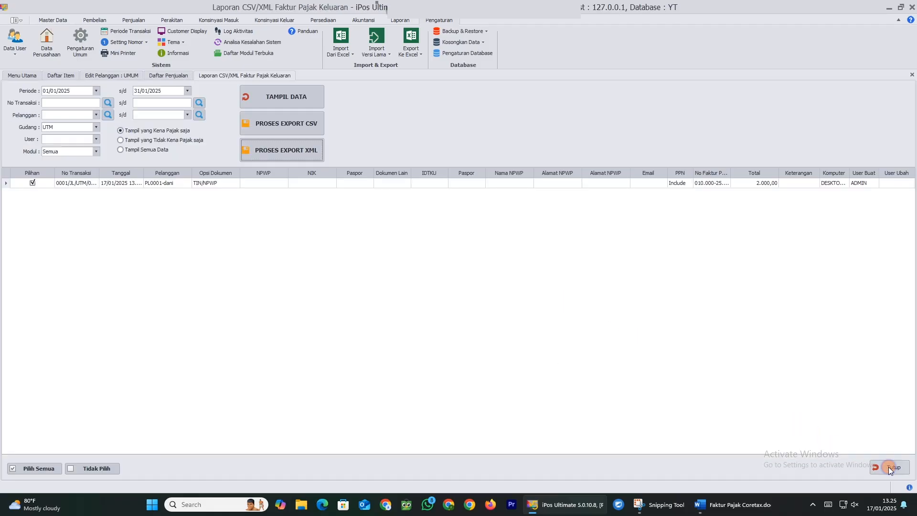
left_click(285, 101)
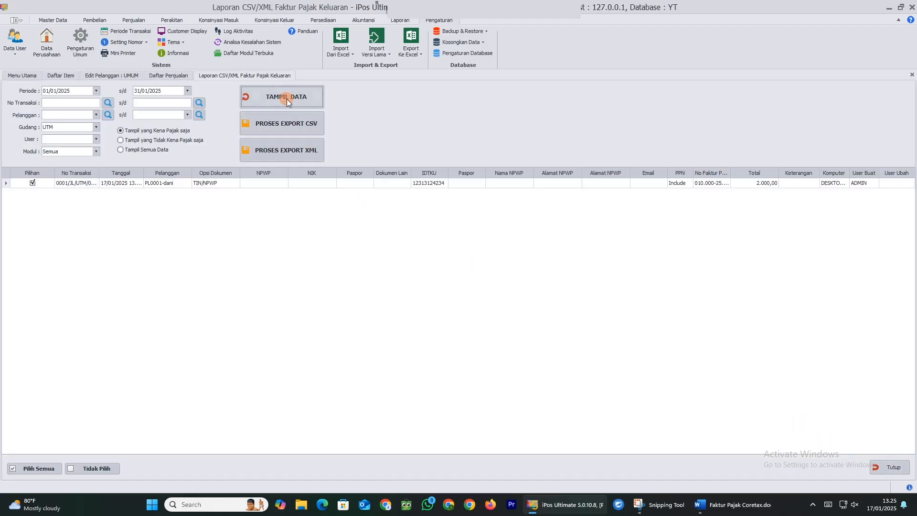
left_click(309, 152)
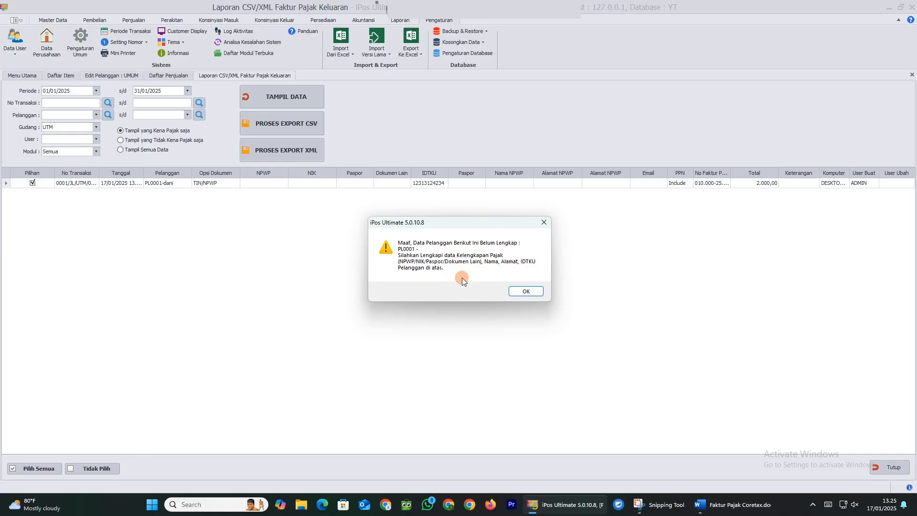
left_click(519, 290)
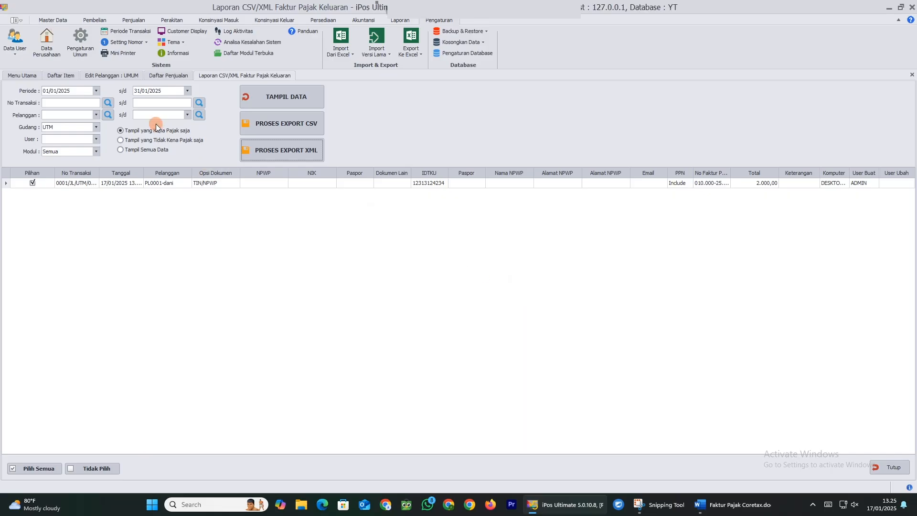
left_click(126, 77)
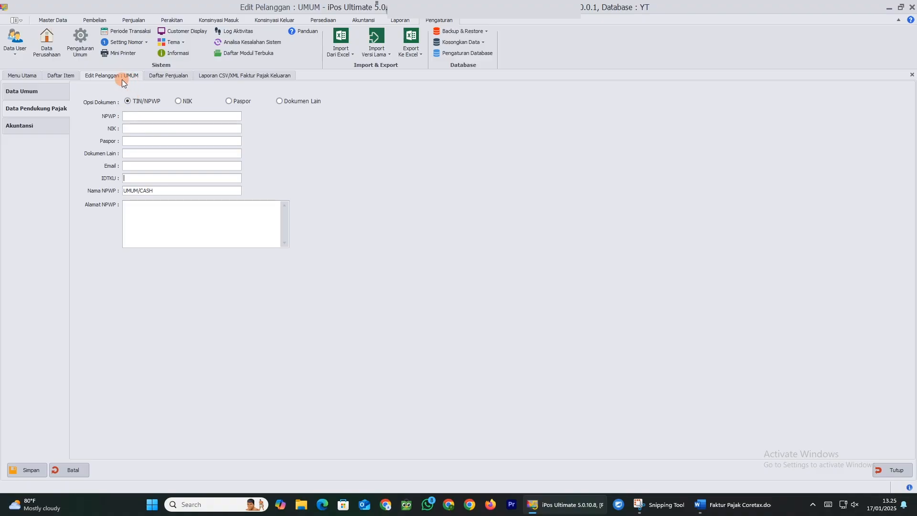
Open customer PL0001 from Master Data > Daftar Pelanggan at its tax details page
left_click(73, 76)
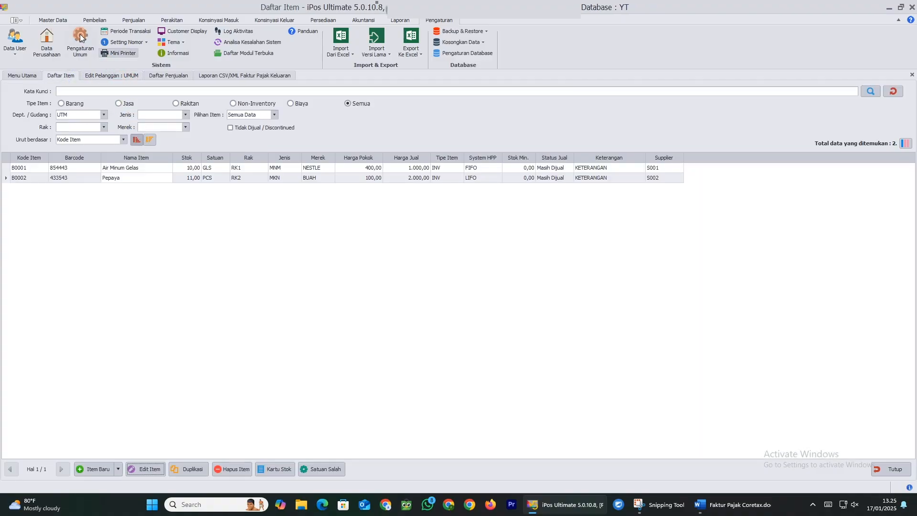
left_click(62, 19)
left_click(204, 43)
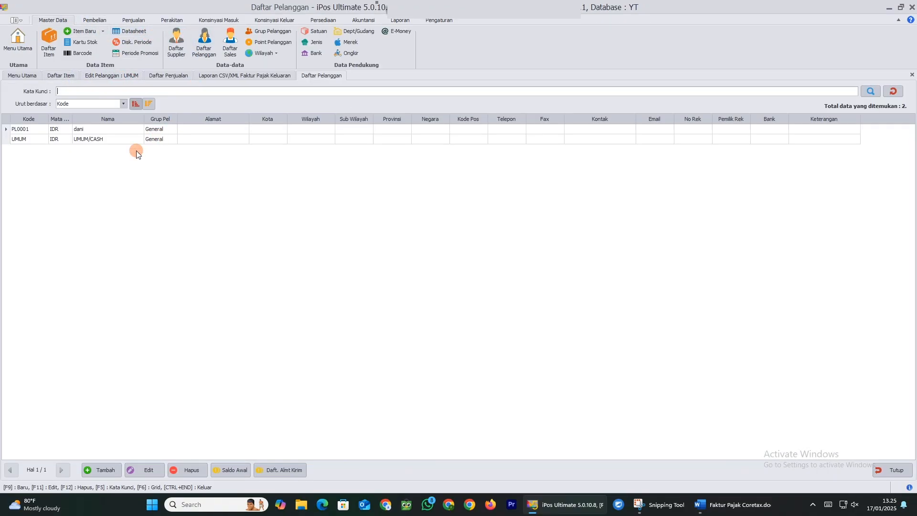
left_click(108, 129)
left_click(144, 470)
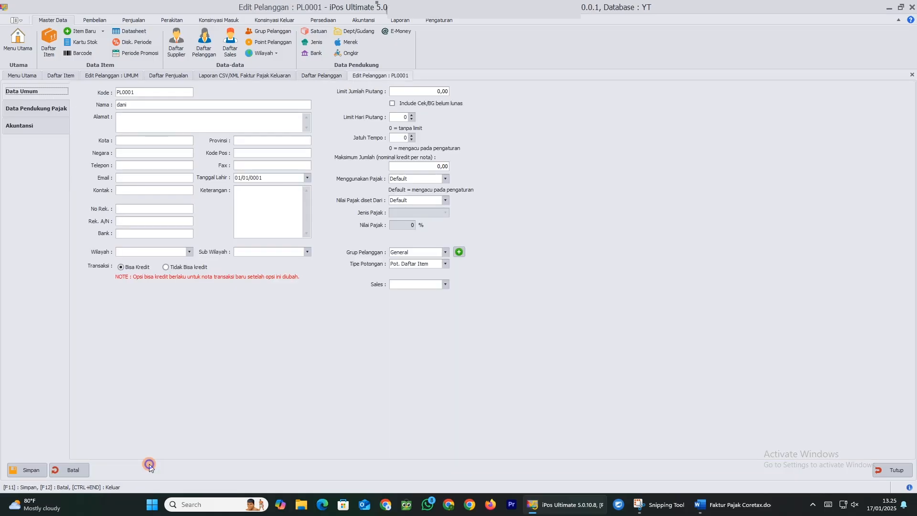
left_click(34, 108)
Enter PL0001's NPWP, NIK, passport number and other document number
left_click(147, 116)
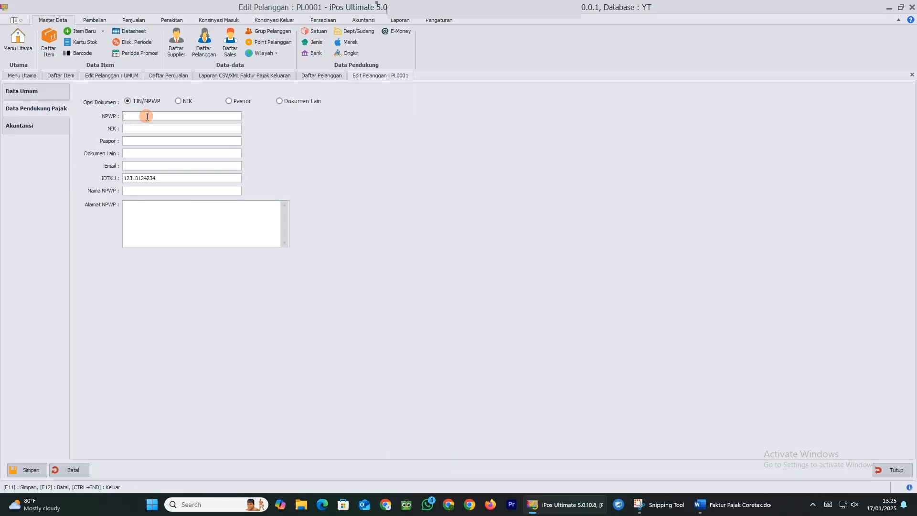
type("243534535")
left_click(141, 130)
type("5764564")
left_click(143, 141)
type("7574574")
left_click(140, 153)
type("234242")
Add PL0001's e-mail, NPWP address and NPWP name, then save the tax details
left_click(137, 166)
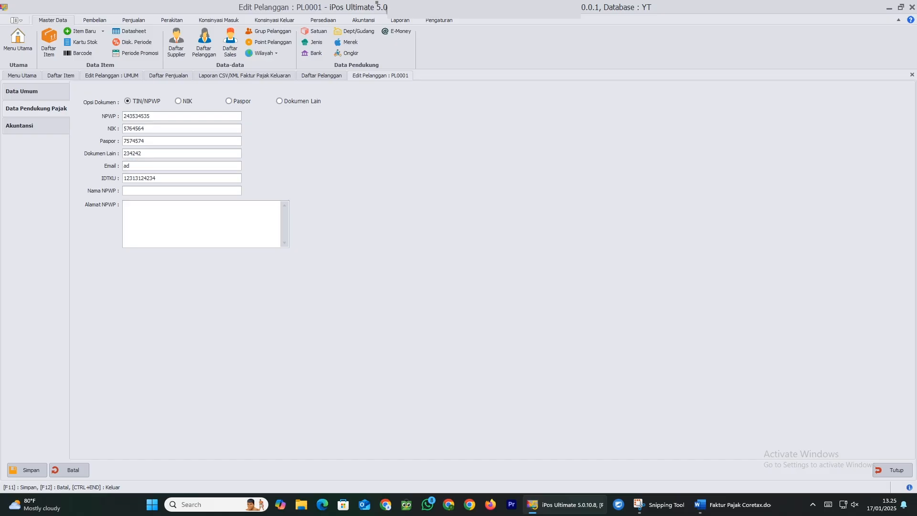
left_click(239, 215)
type("asdarwerwer")
left_click(148, 191)
type("asdadasd")
left_click(30, 472)
left_click(471, 285)
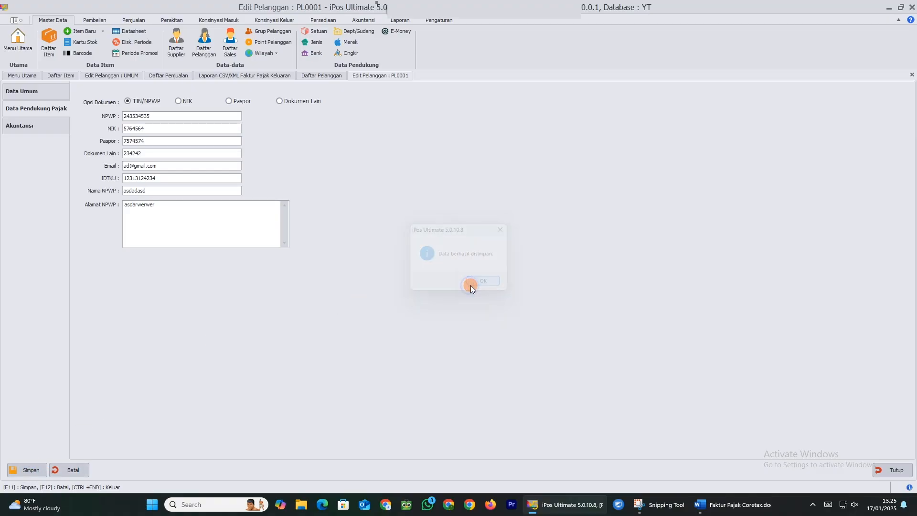
Reload the output-tax report with updated customer data and start the Coretax XML export's records-per-file entry
left_click(261, 77)
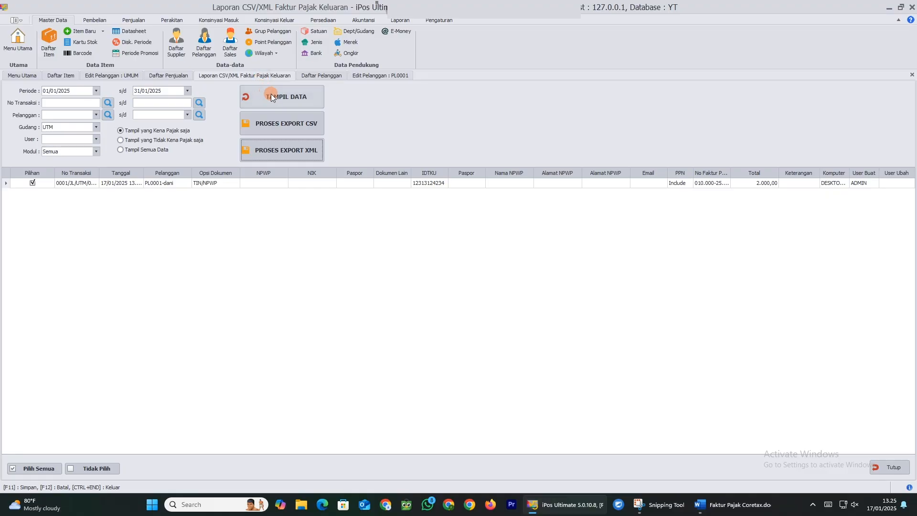
left_click(297, 102)
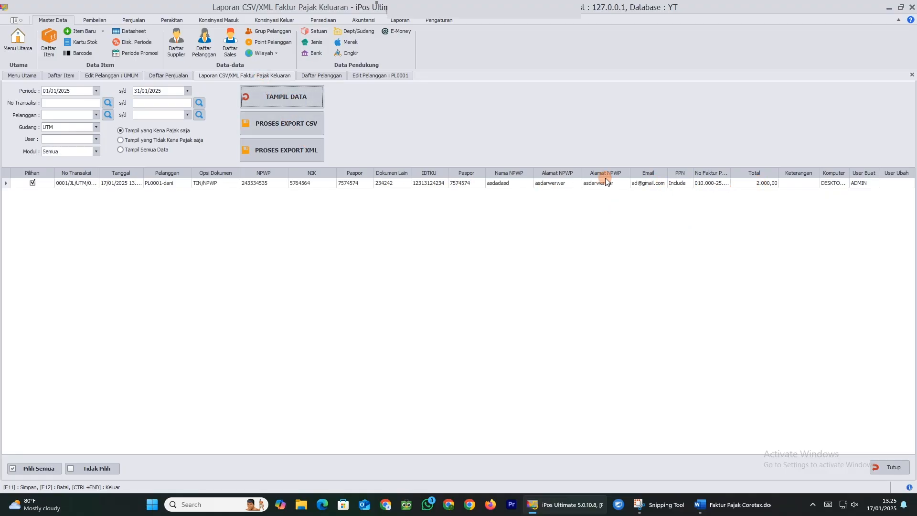
left_click(282, 156)
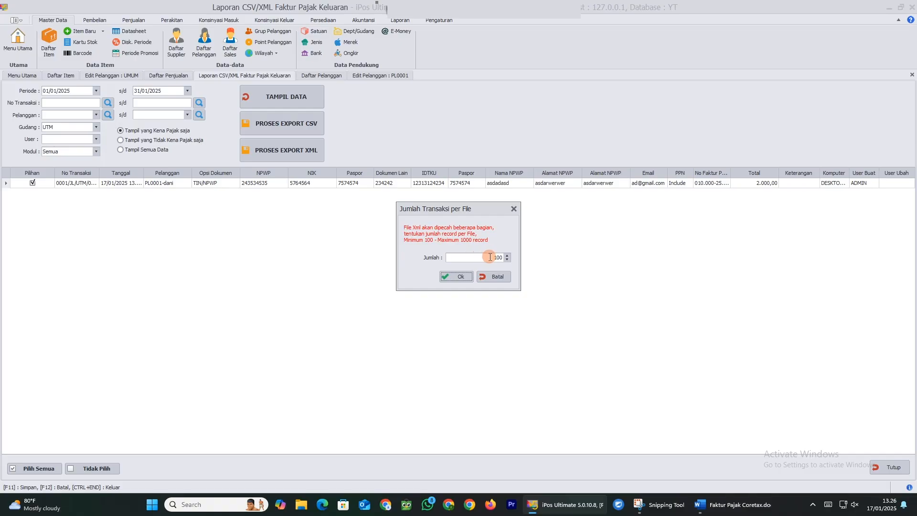
left_click_drag(491, 257, 501, 257)
type("1")
left_click(486, 255)
Set 100 records per file and choose Downloads as the save location
type("00")
left_click(466, 276)
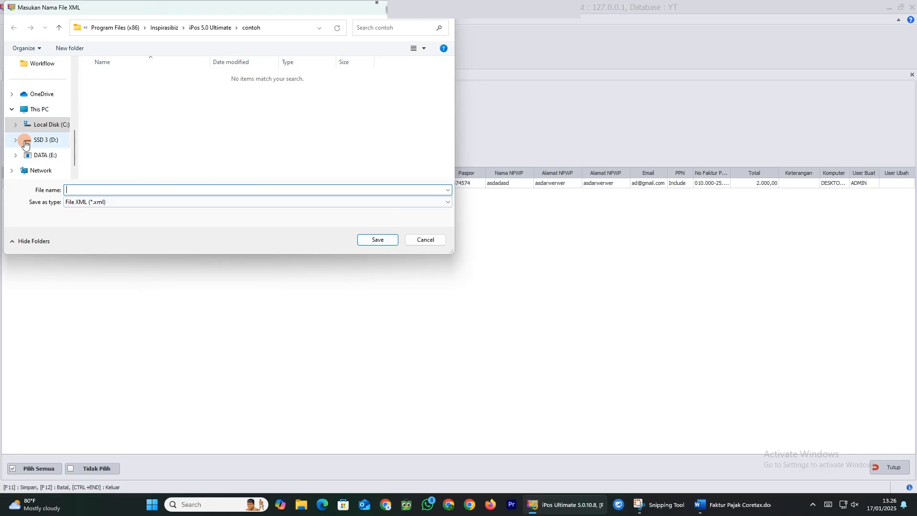
scroll(31, 113, "up", 3)
left_click(27, 81)
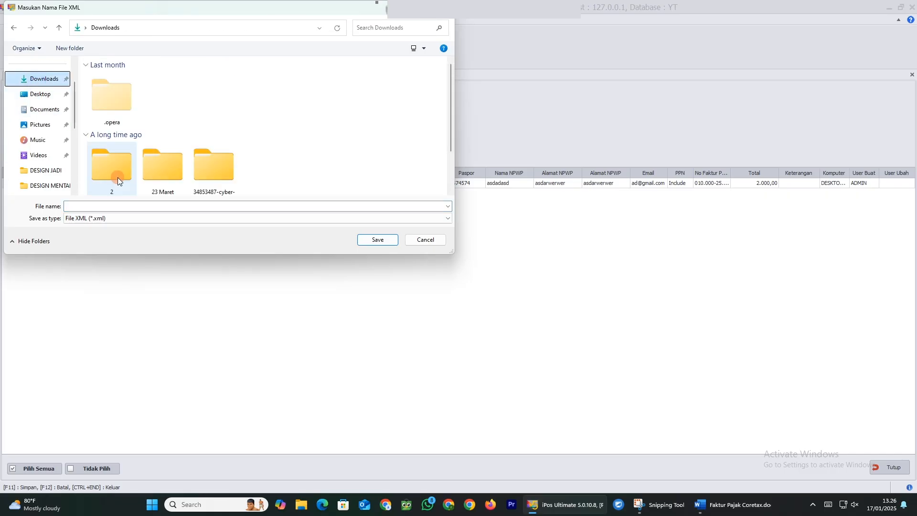
Save the export as 'test xml' and open test xml coretax-1.xml in the browser
left_click(109, 203)
type("test xml coreta")
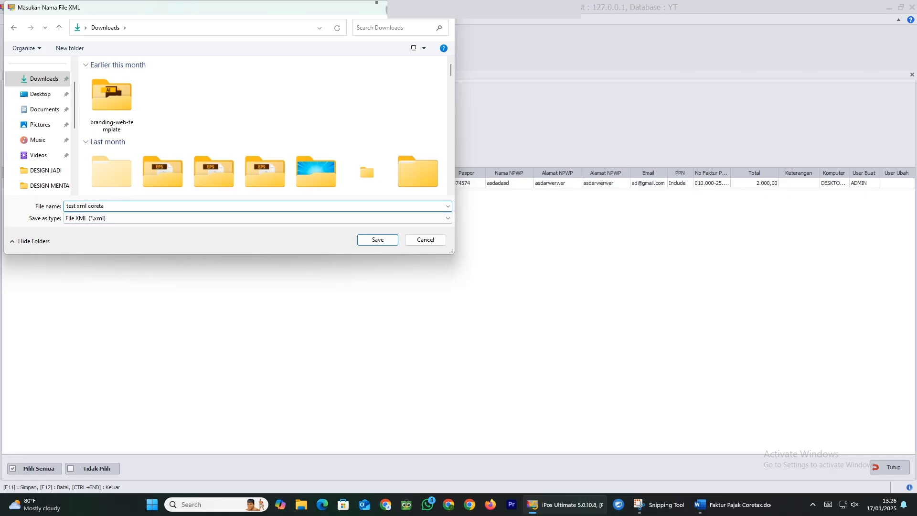
key("Return")
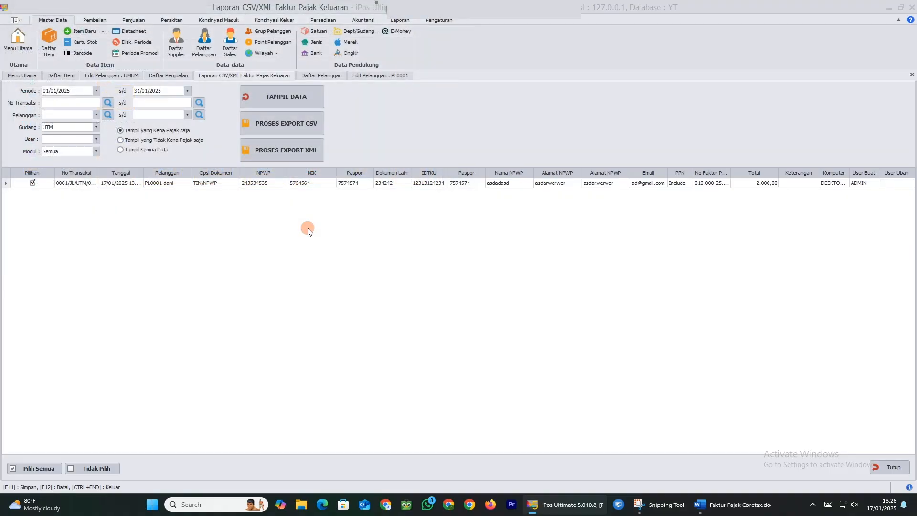
left_click(476, 283)
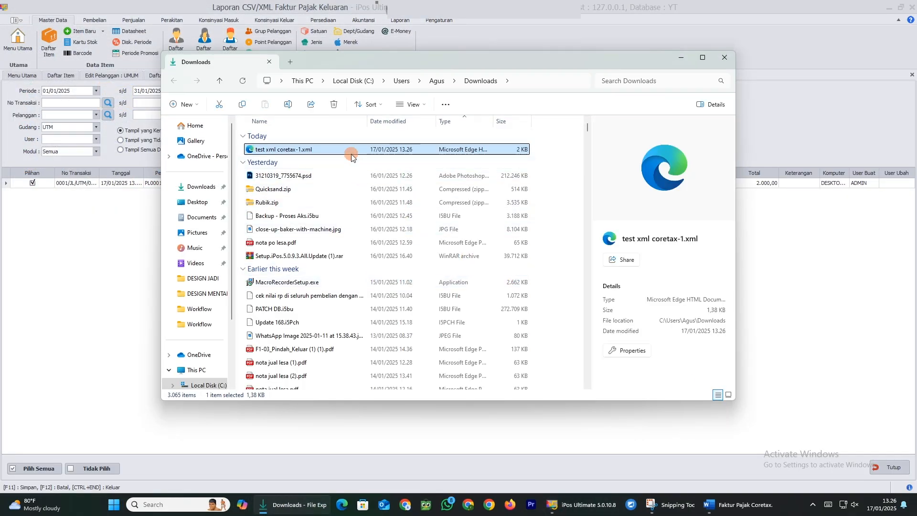
double_click(351, 150)
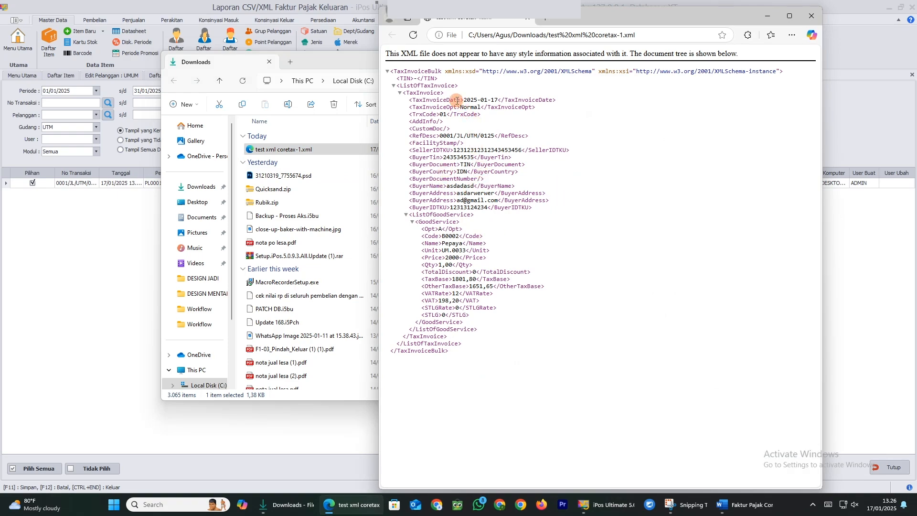
Review the exported invoice fields in Edge, then bring up the DJP e-Faktur screenshot
left_click_drag(457, 100, 538, 331)
left_click(511, 187)
left_click(670, 505)
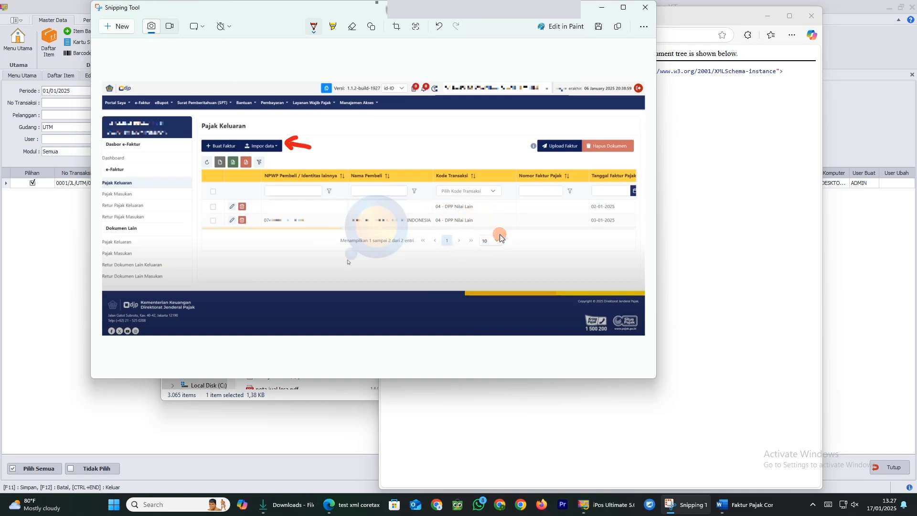
Switch to the Word faktur pajak notes and scroll to the invoice code descriptions
left_click(745, 504)
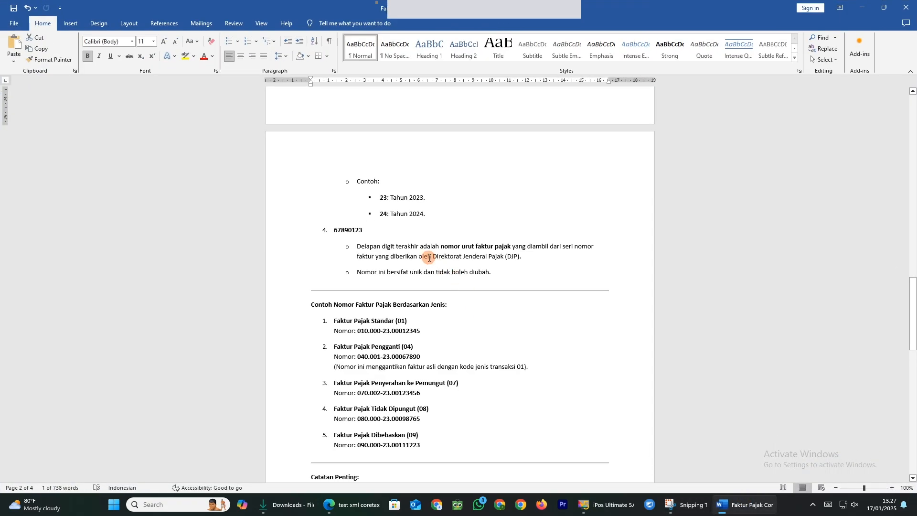
scroll(428, 259, "up", 10)
scroll(428, 259, "up", 20)
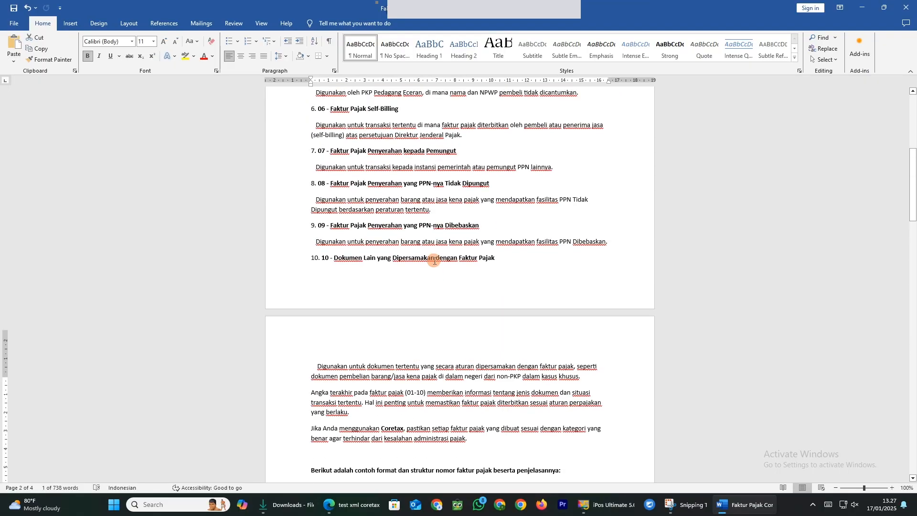